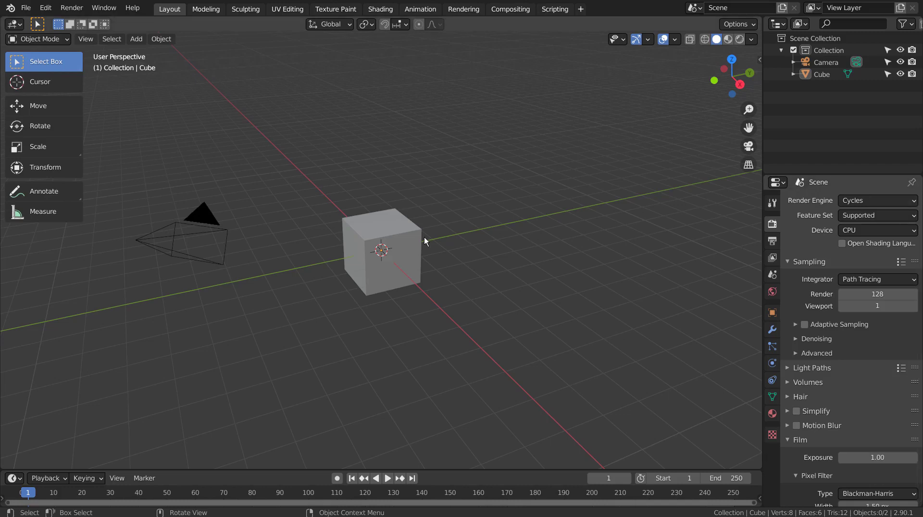
Add a Teapot+ mesh on the cube and select it together with the cube
key("shift+a")
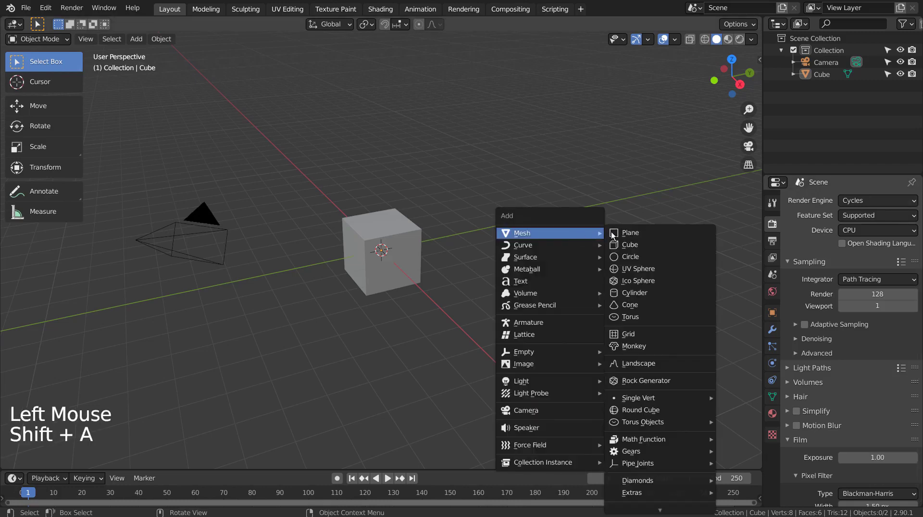
mouse_move(659, 492)
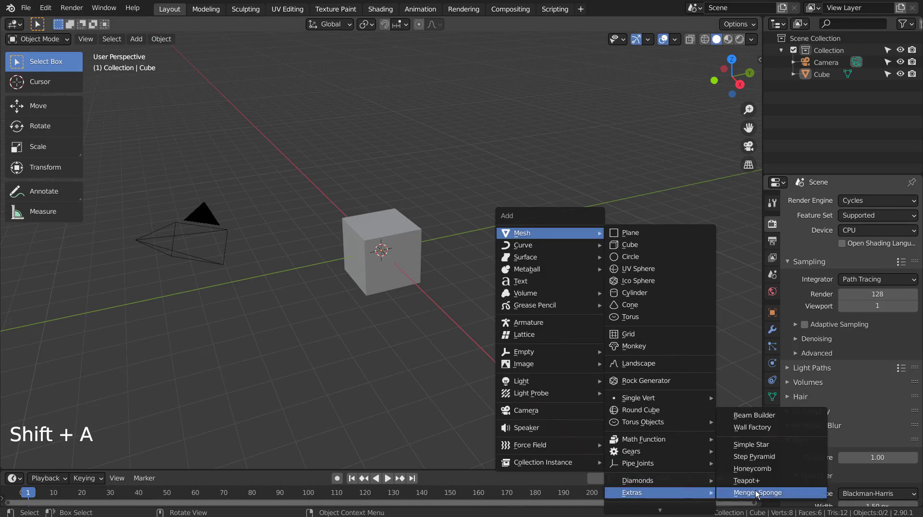
left_click(767, 483)
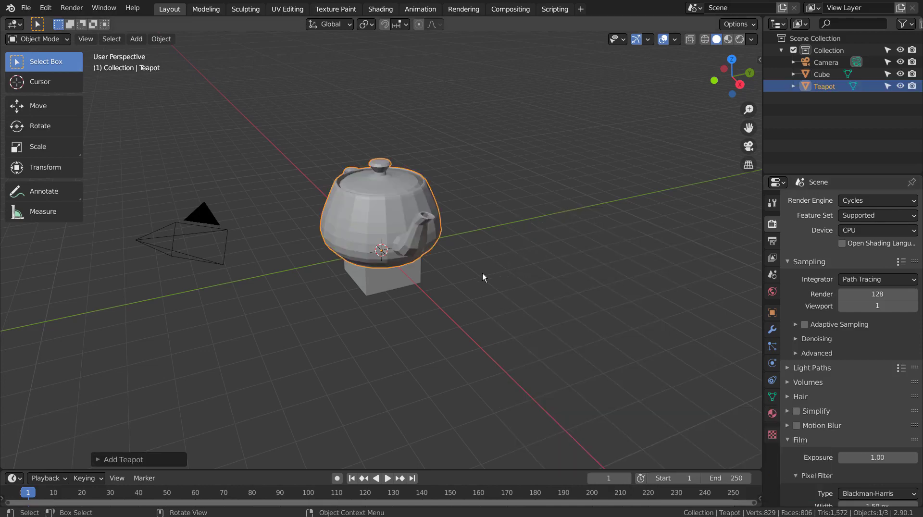
mouse_move(483, 273)
middle_mouse_down()
mouse_move(468, 247)
mouse_move(577, 253)
middle_mouse_up()
scroll(504, 282, "up", 1)
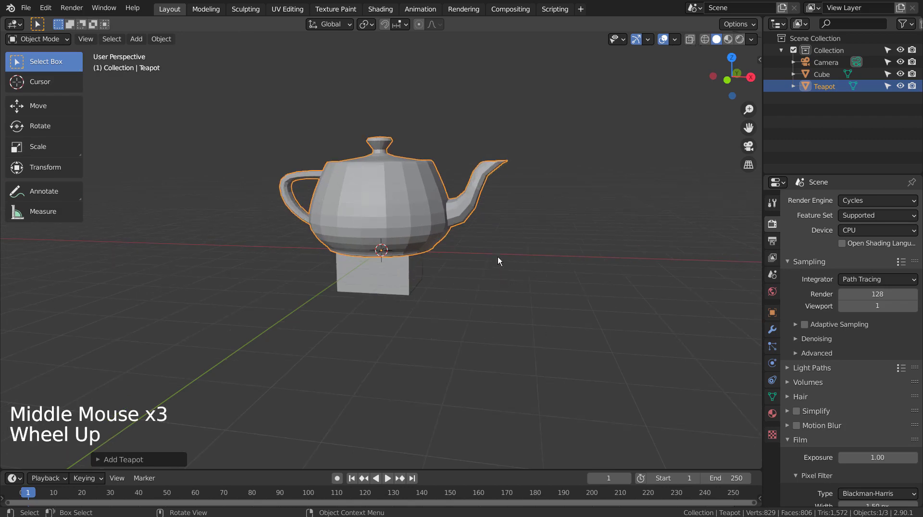
left_click(400, 279, "shift")
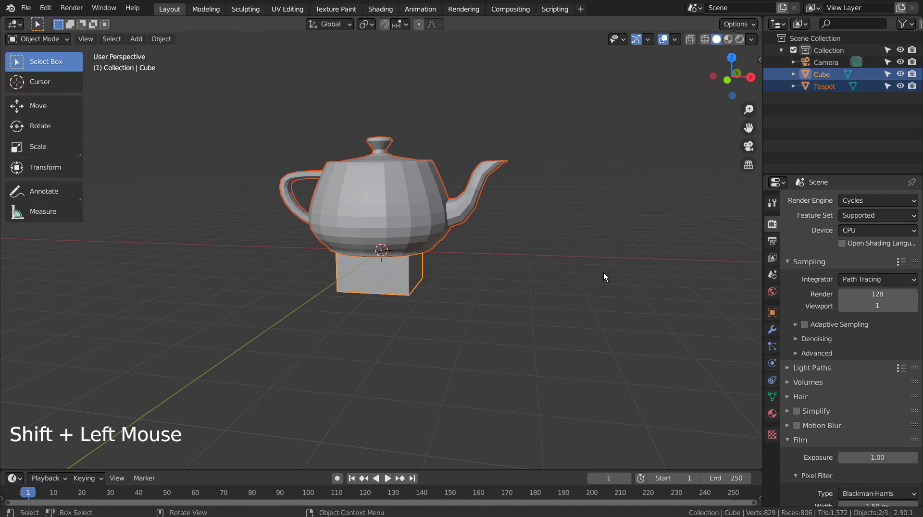
Tessellate the cube with the teapot using Tissue Tools' default settings
key("n")
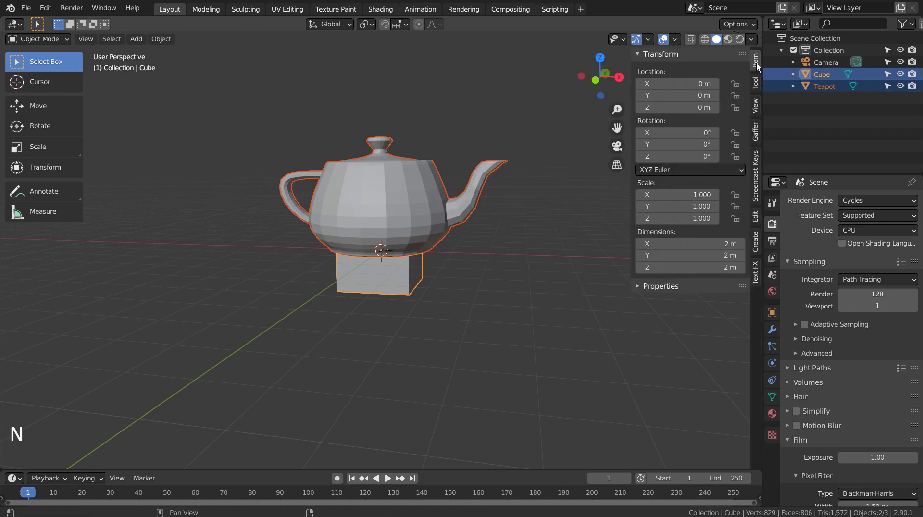
left_click(756, 217)
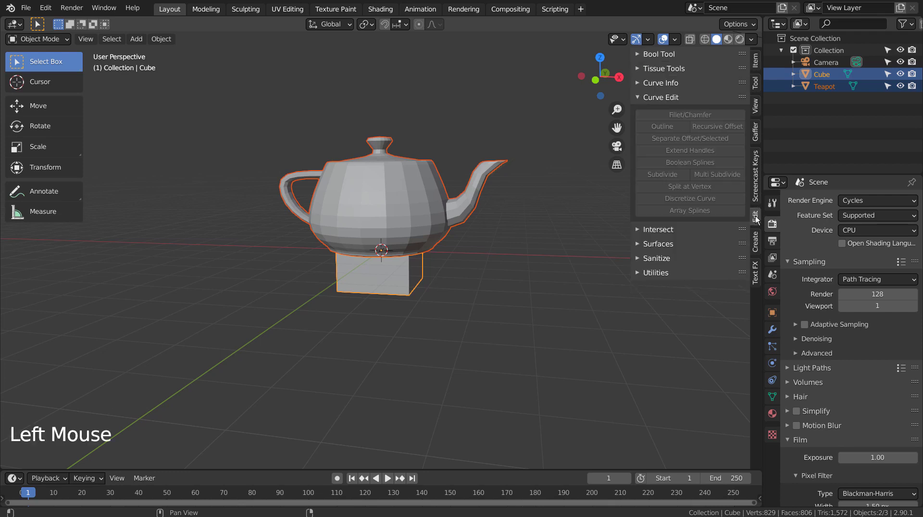
left_click(639, 68)
left_click(673, 98)
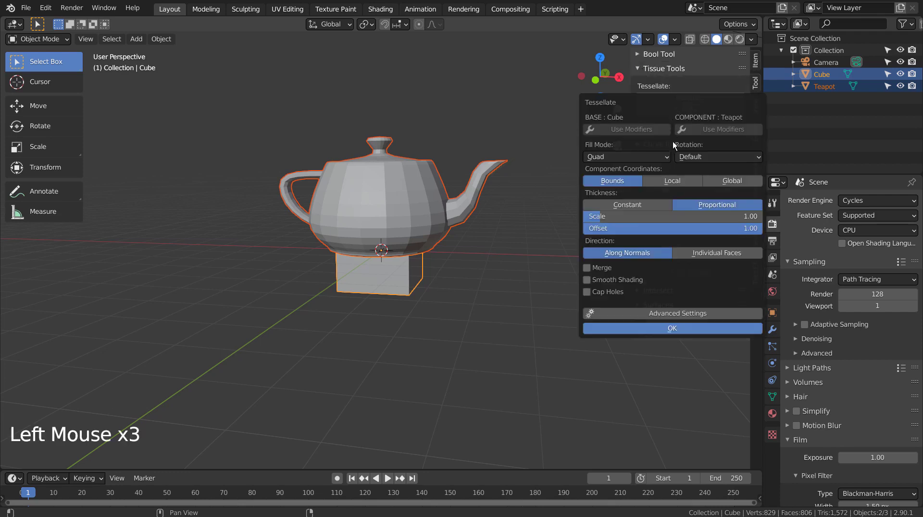
left_click(662, 329)
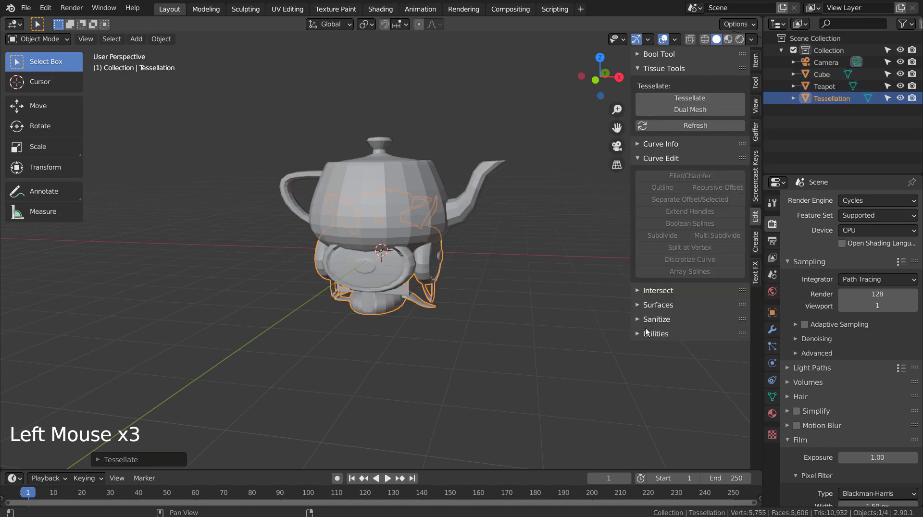
Hide the original teapot and cube, leaving only the Tessellation object visible
middle_click_drag(523, 266, 486, 269)
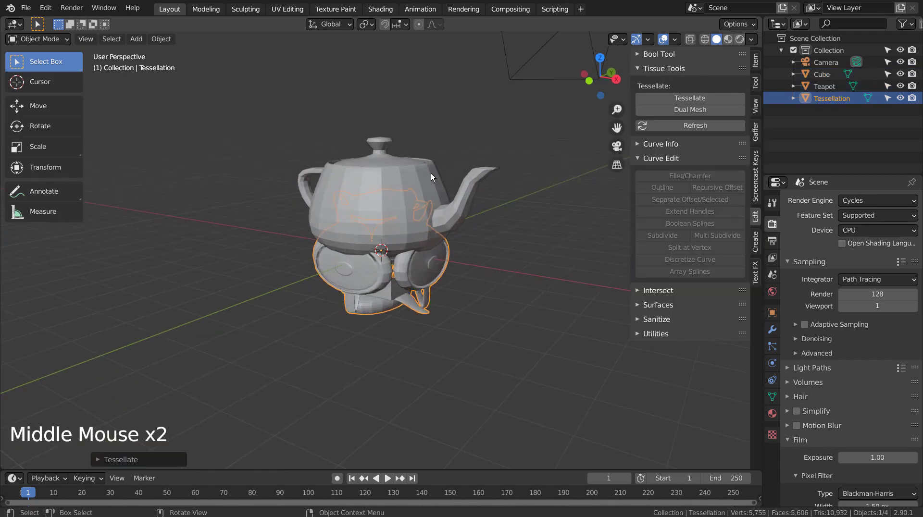
left_click(430, 173)
key("h")
left_click(390, 233)
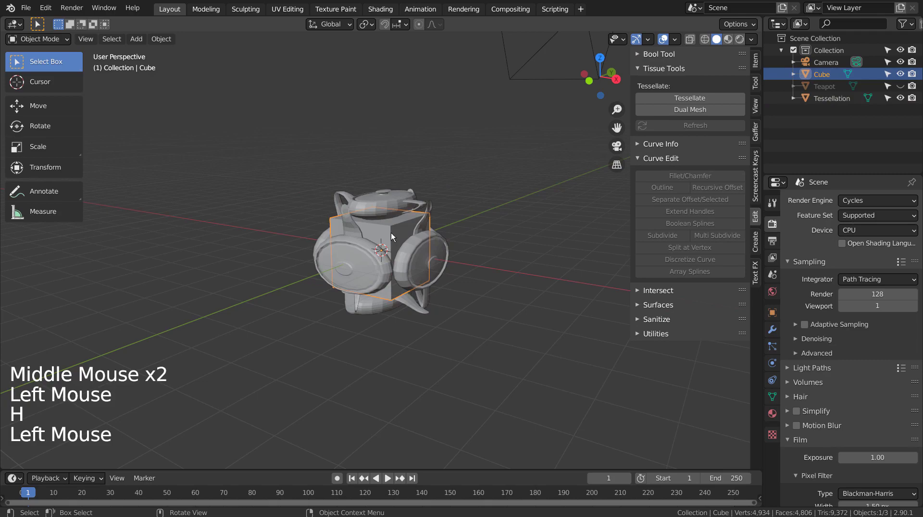
key("h")
scroll(420, 279, "up", 5)
mouse_move(420, 279)
middle_mouse_down()
mouse_move(539, 269)
mouse_move(576, 276)
mouse_move(589, 310)
mouse_move(582, 341)
mouse_move(503, 352)
mouse_move(379, 318)
mouse_move(283, 233)
mouse_move(220, 203)
mouse_move(340, 257)
mouse_move(434, 281)
mouse_move(427, 272)
middle_mouse_up()
scroll(396, 252, "down", 2)
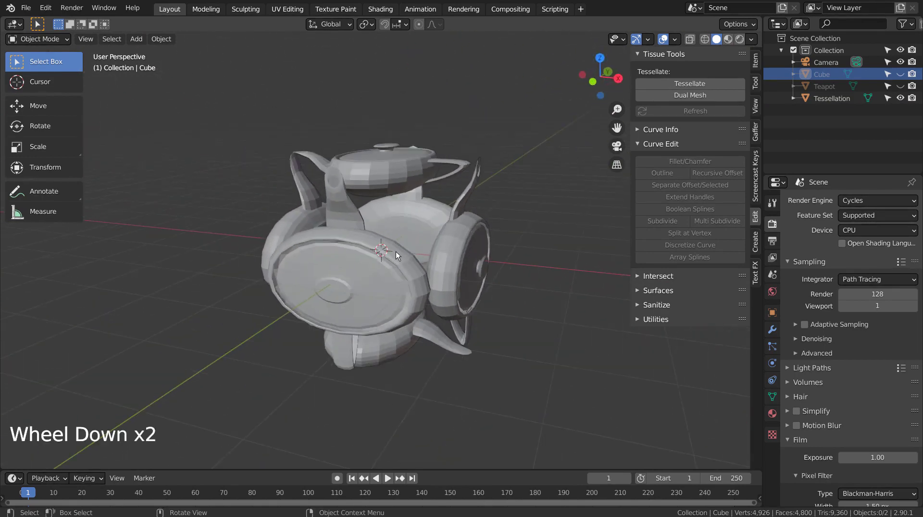
left_click(46, 8)
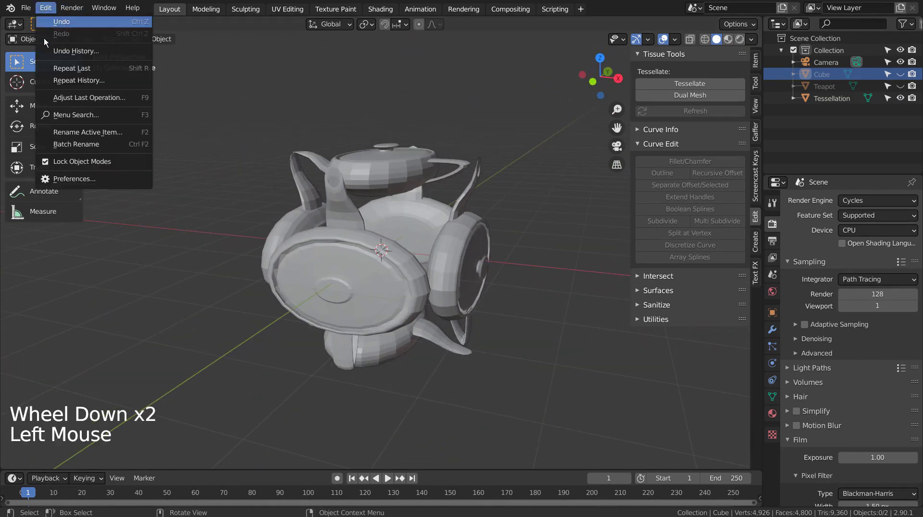
left_click(70, 177)
left_click(344, 59)
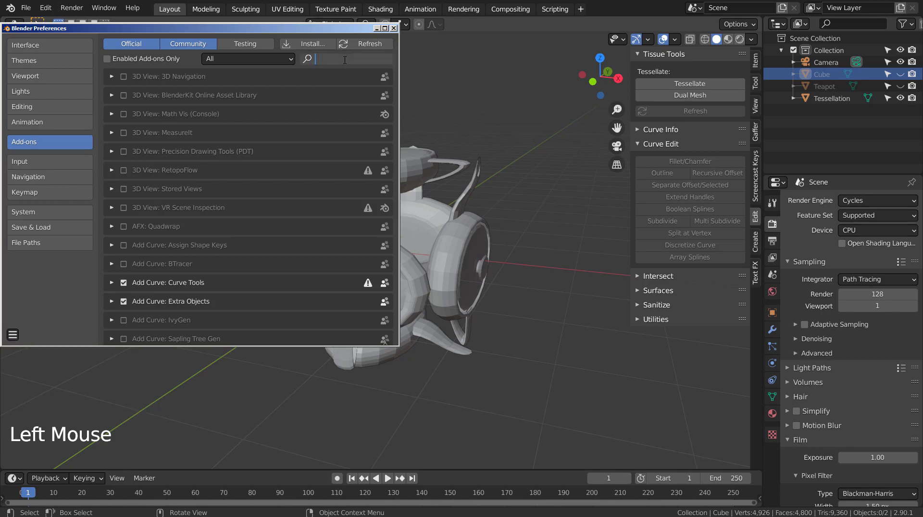
type("tiss")
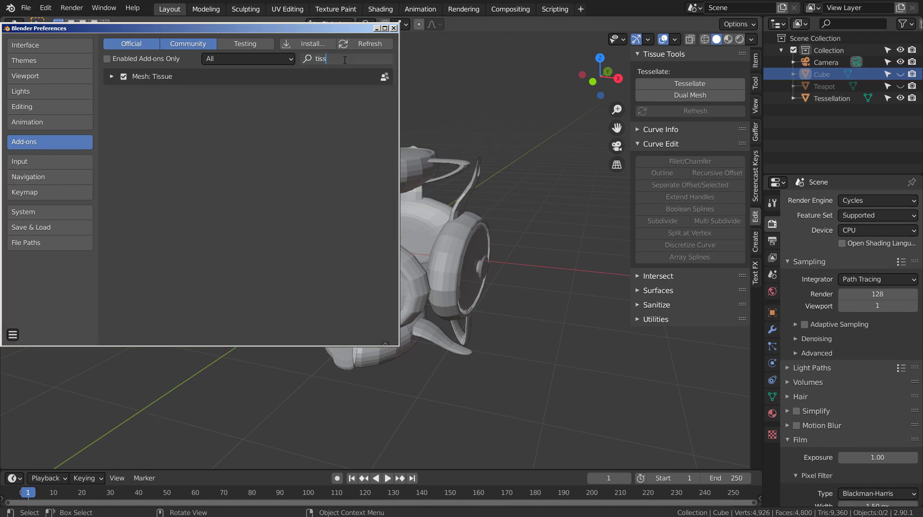
left_click(111, 76)
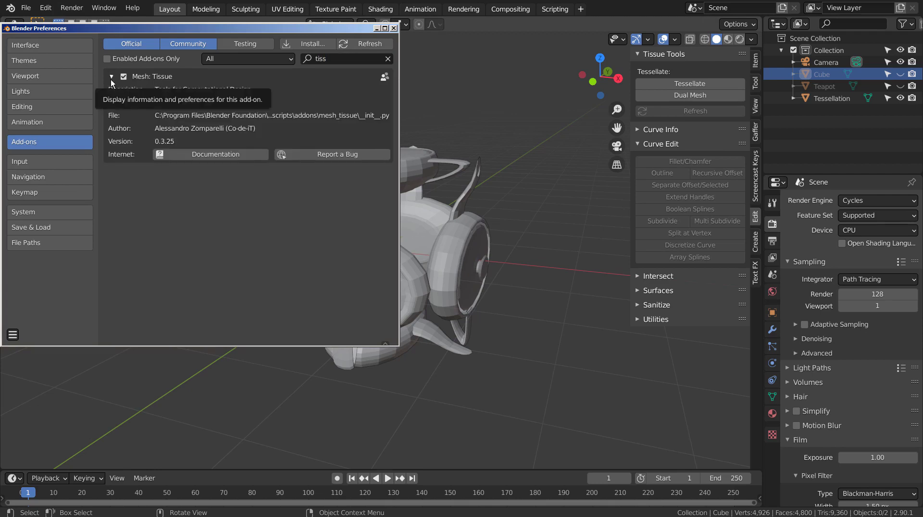
left_click(111, 77)
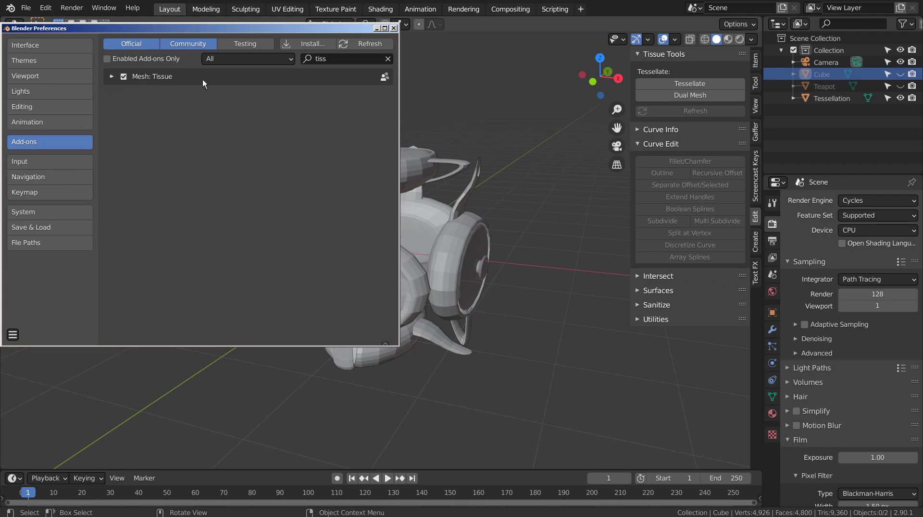
Close preferences and give the Tessellation a level-3 Subdivision Surface modifier
left_click(393, 28)
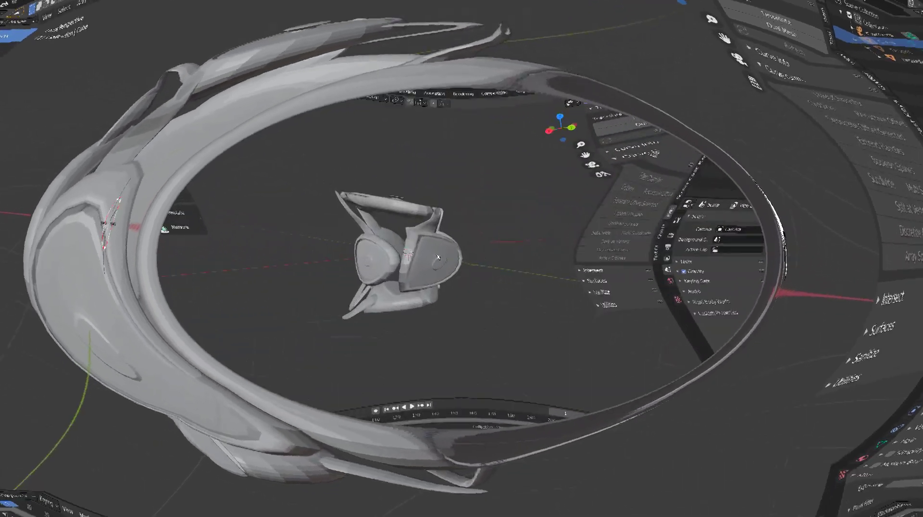
key("ctrl+1")
scroll(495, 265, "up", 3)
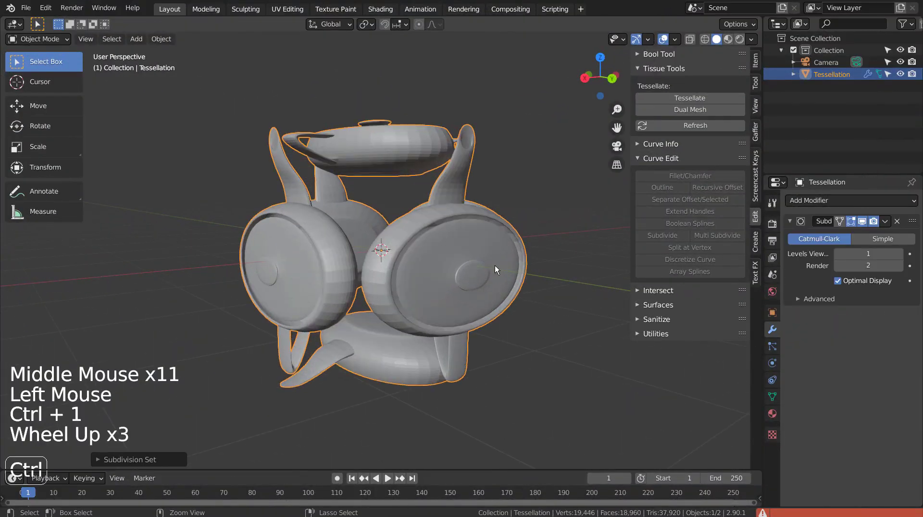
key("ctrl+3")
mouse_move(443, 237)
middle_mouse_down()
mouse_move(454, 274)
mouse_move(542, 273)
mouse_move(500, 309)
middle_mouse_up()
scroll(501, 285, "down", 3)
Move the Tessellation far left along X in top view, then hide it
key("KP_7")
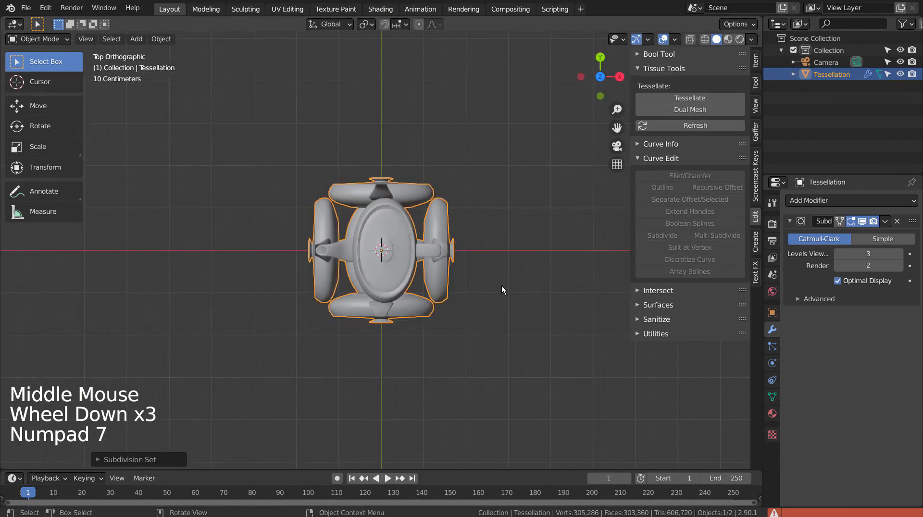
key("g")
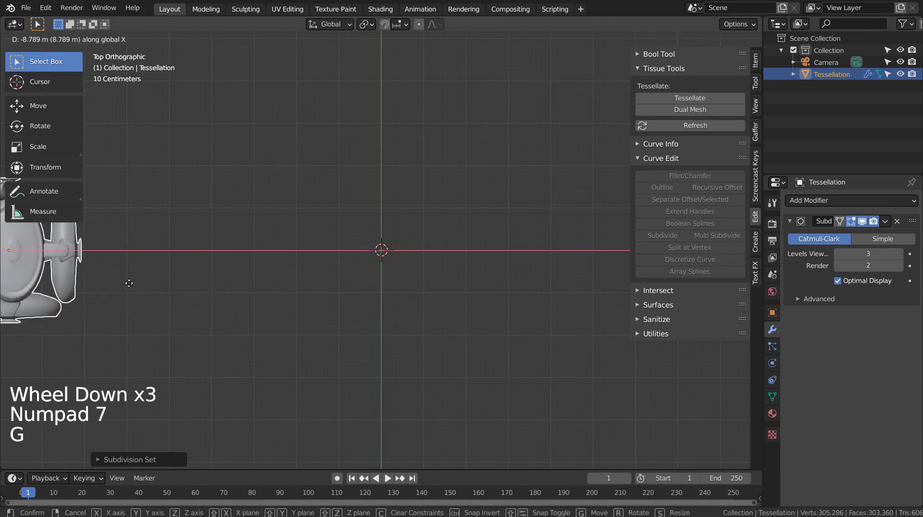
left_click(96, 289)
middle_click_drag(376, 298, 282, 212)
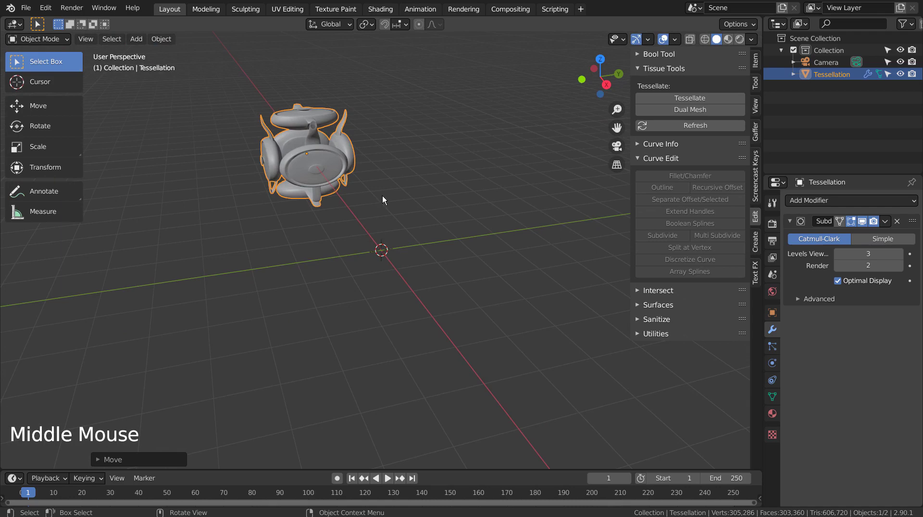
mouse_move(373, 201)
middle_mouse_down()
mouse_move(417, 203)
mouse_move(382, 221)
middle_mouse_up()
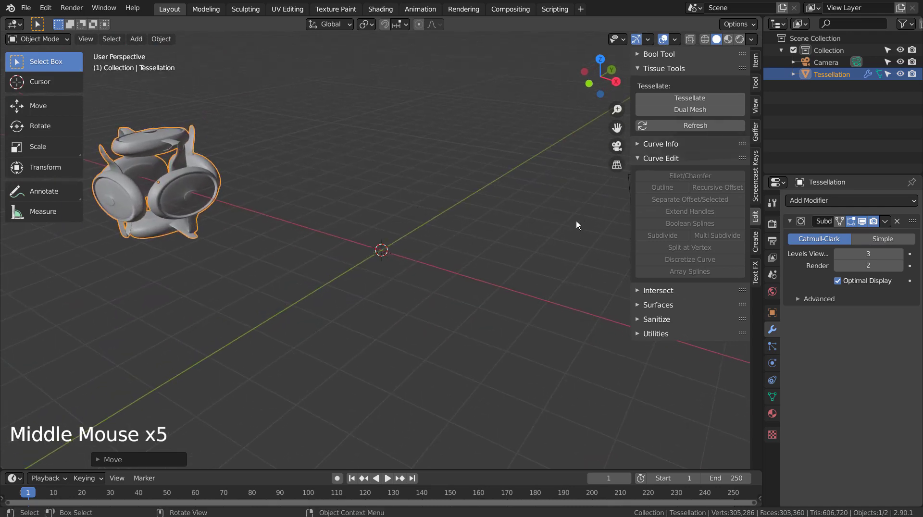
key("ctrl+1")
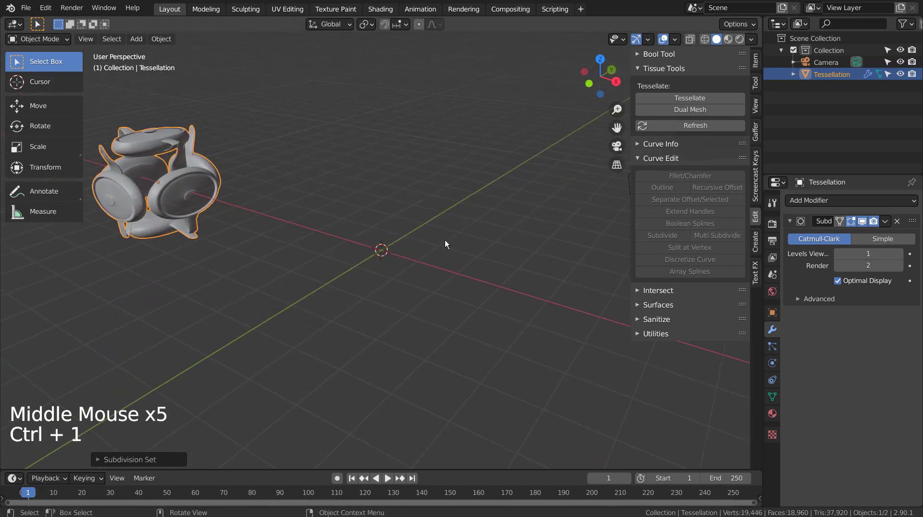
key("ctrl+3")
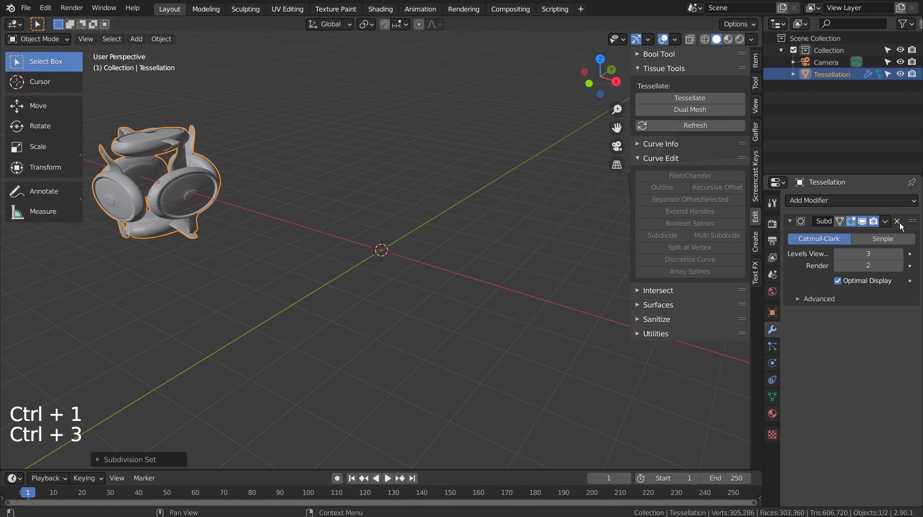
left_click(900, 74)
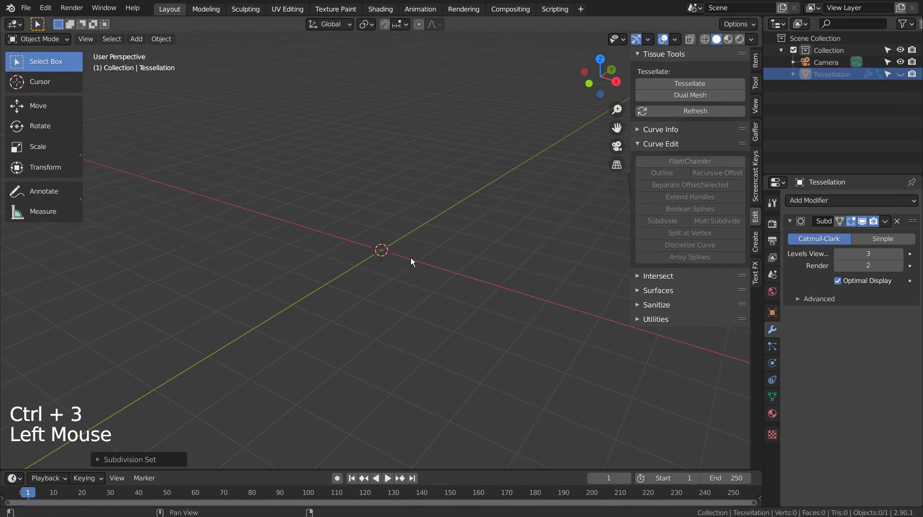
Add a new plane at the origin and view it from the top
key("shift+a")
left_click(474, 256)
key("KP_7")
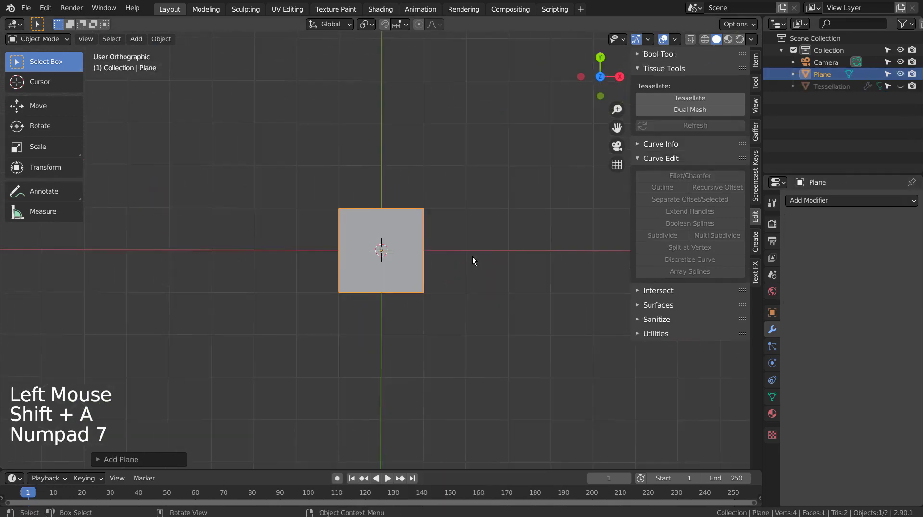
scroll(472, 256, "up", 3)
scroll(472, 256, "down", 1)
scroll(472, 256, "up", 1)
scroll(472, 256, "up", 1)
Subdivide the plane into four squares and delete the upper-right and lower-left faces
key("Tab")
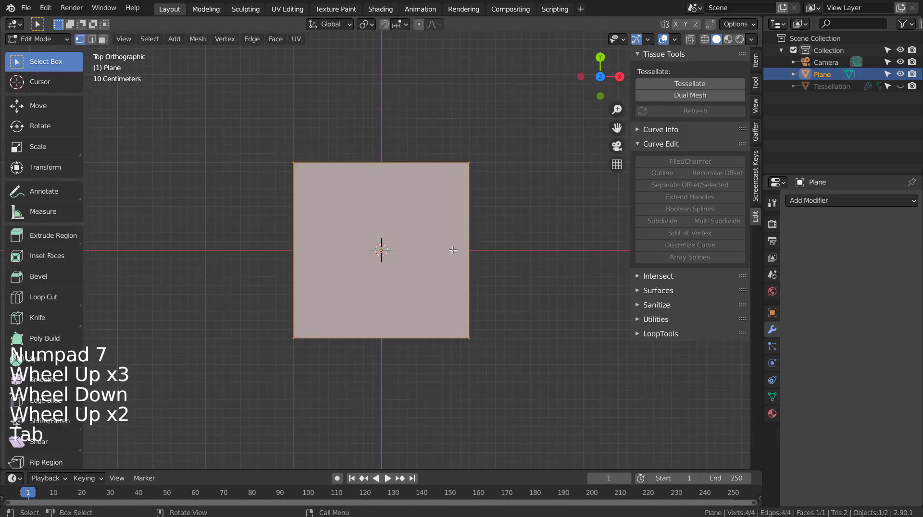
right_click(560, 272)
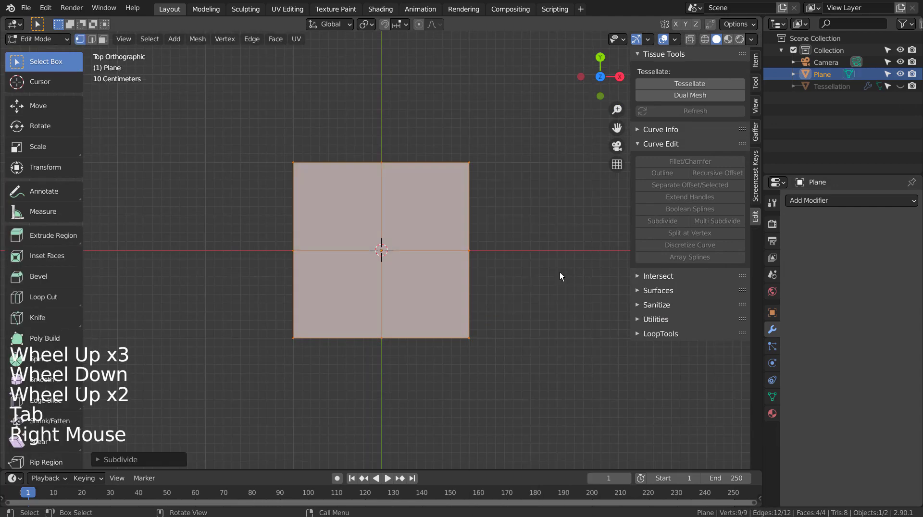
key("3")
left_click(411, 222)
left_click(346, 291, "shift")
key("x")
left_click(380, 257)
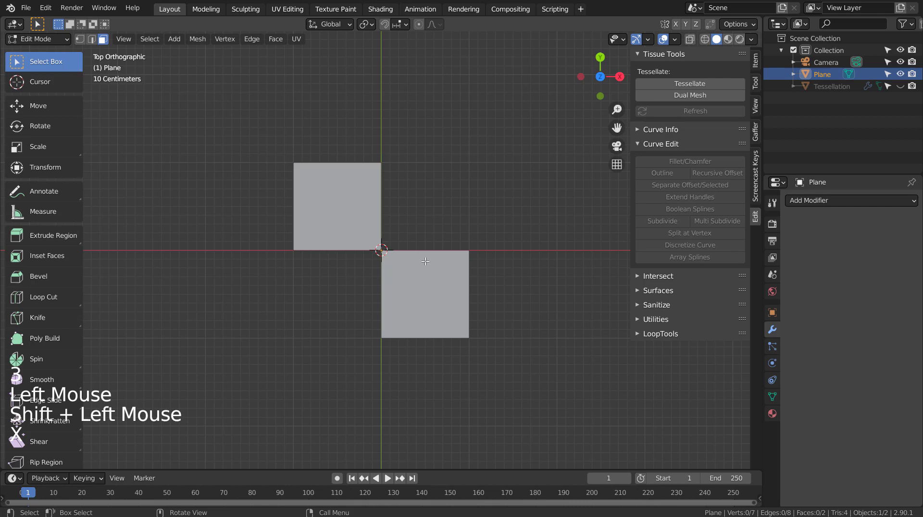
mouse_move(379, 257)
middle_mouse_down()
mouse_move(435, 295)
mouse_move(433, 312)
middle_mouse_up()
key("Tab")
scroll(432, 312, "down", 2)
key("shift+a")
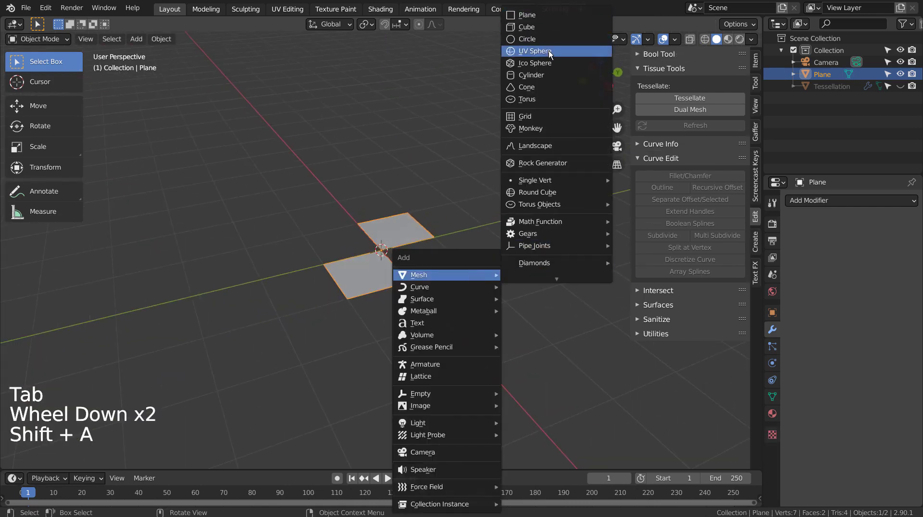
Add a UV sphere and tessellate it with the two-square plane as the tile
left_click(549, 50)
left_click(354, 291)
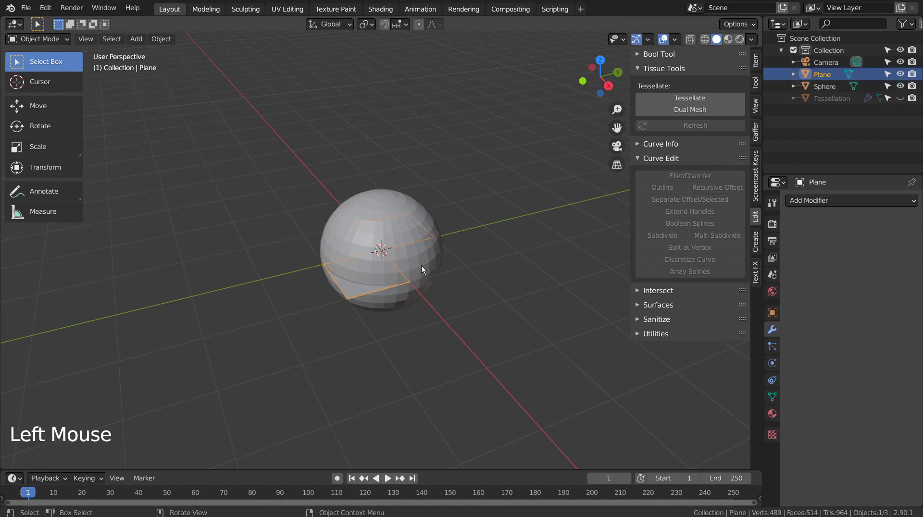
left_click(366, 203, "shift")
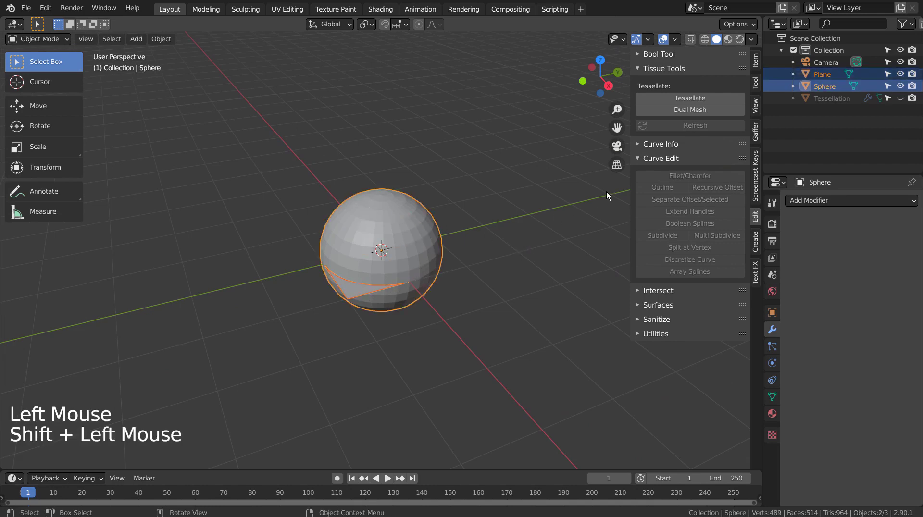
left_click(701, 103)
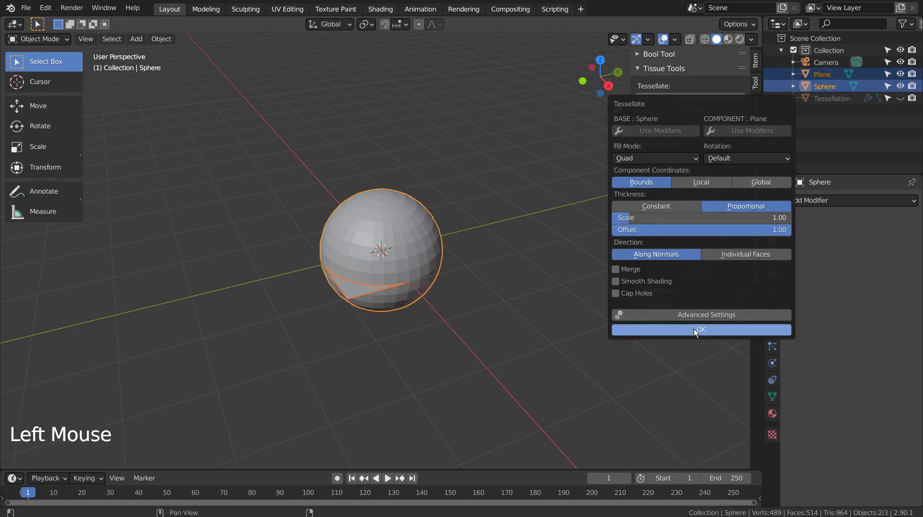
left_click(692, 328)
scroll(462, 301, "up", 3)
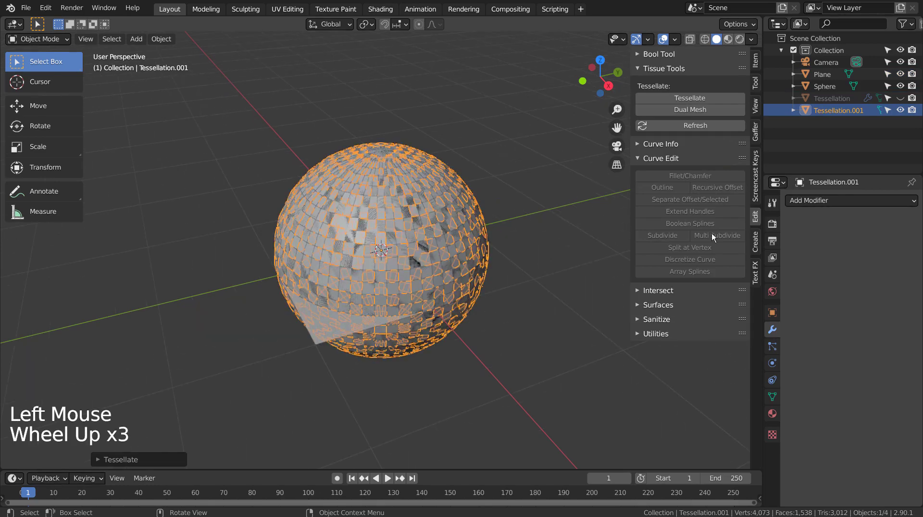
Add a Solidify modifier with 0.09 m thickness to the tessellated sphere
left_click(853, 200)
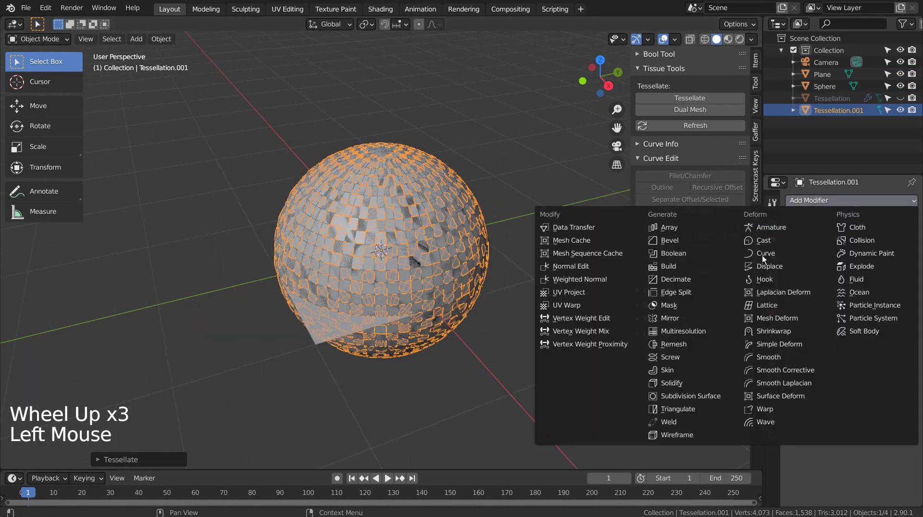
left_click(701, 381)
mouse_move(862, 253)
left_mouse_down()
mouse_move(884, 254)
mouse_move(865, 253)
left_mouse_up()
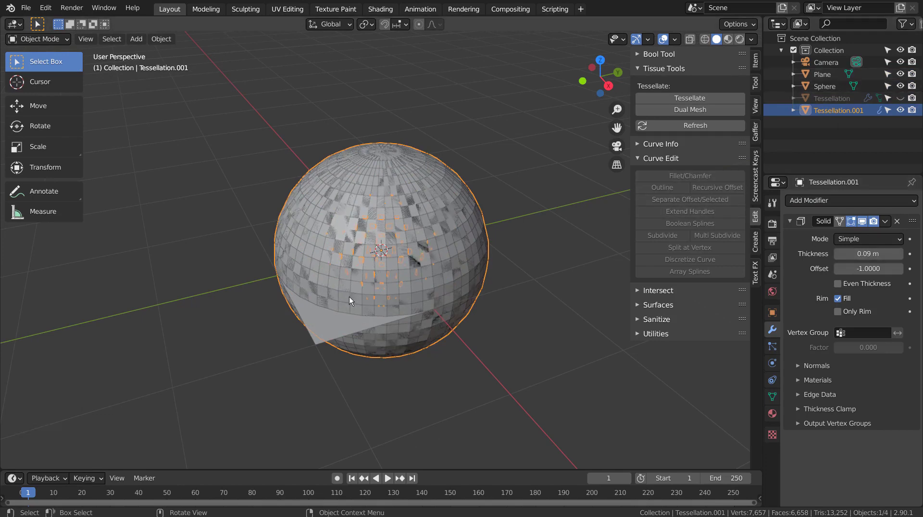
Delete the original UV sphere and the two-square plane
left_click(356, 284)
key("x")
left_click(413, 268)
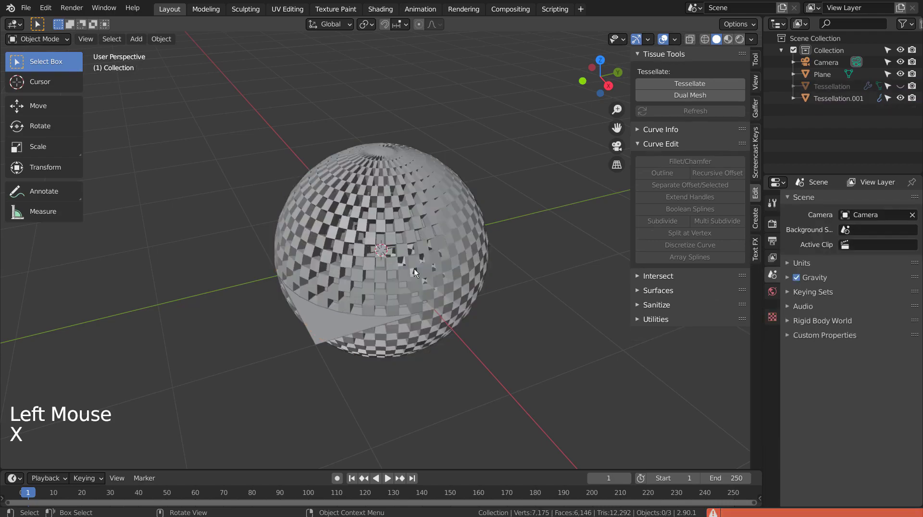
scroll(414, 269, "up", 4)
middle_click_drag(407, 275, 451, 255)
left_click(460, 398)
key("x")
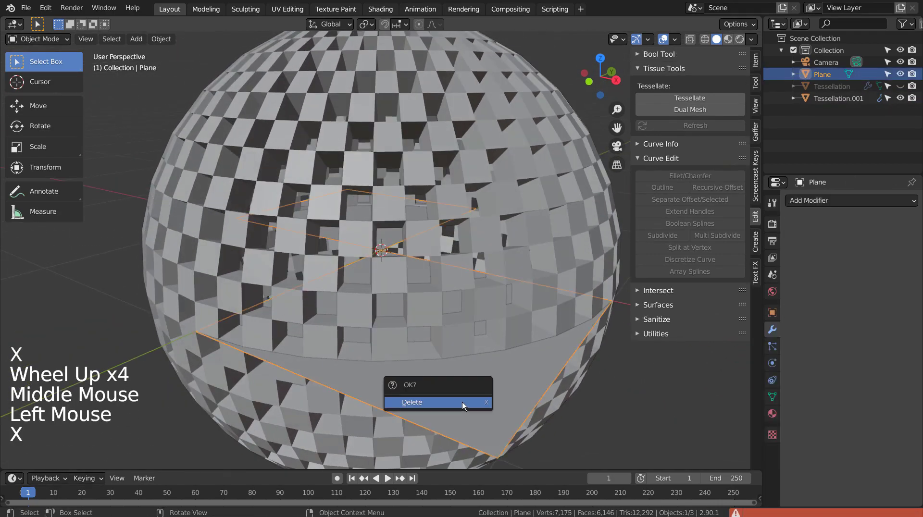
middle_click_drag(518, 354, 411, 361)
scroll(418, 325, "down", 1)
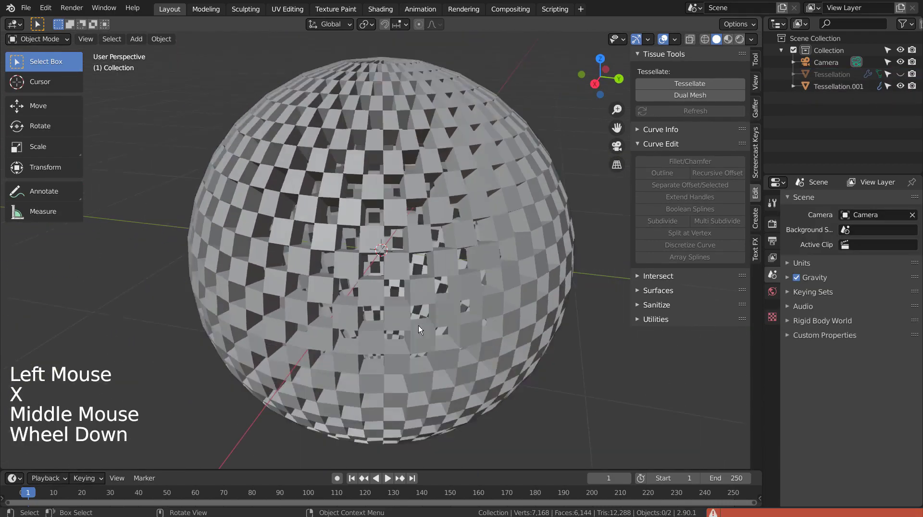
scroll(372, 309, "down", 6)
middle_click_drag(373, 309, 471, 324)
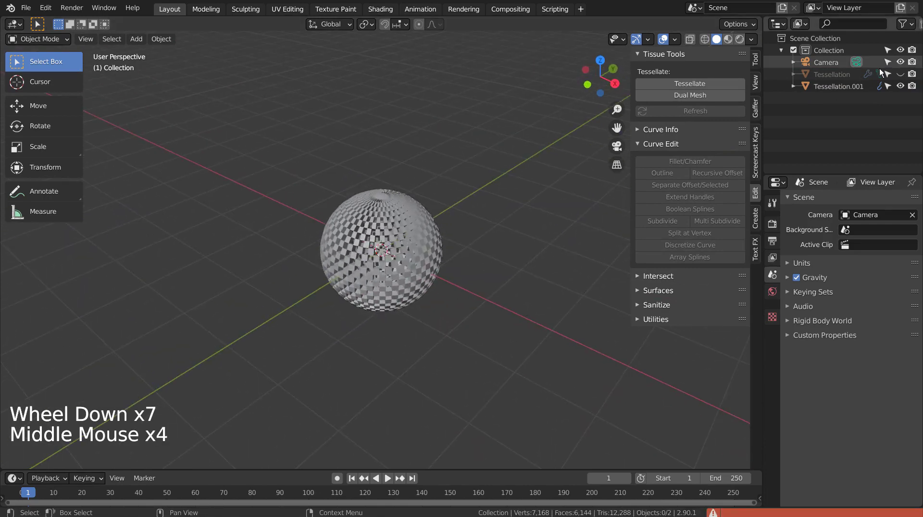
Unhide the teapot tessellation and move the tessellated sphere beside it along X
left_click(900, 74)
left_click(373, 253)
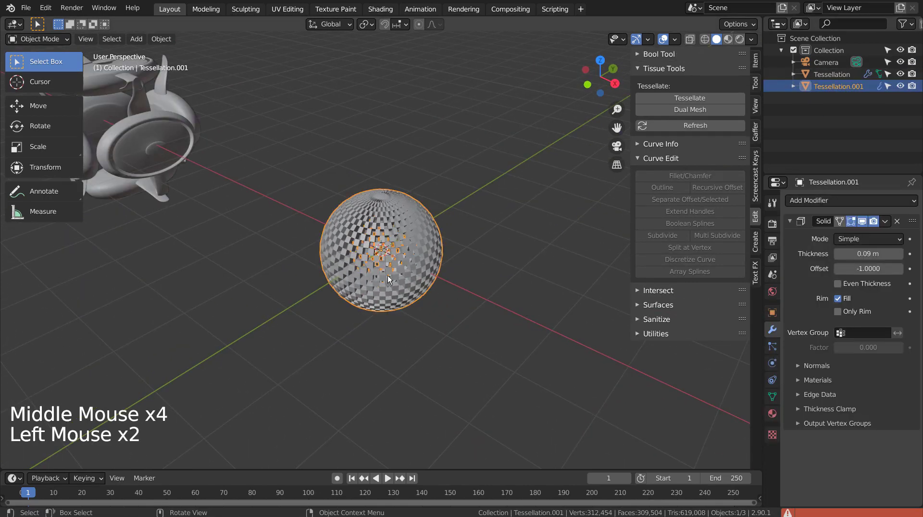
scroll(387, 275, "down", 5)
key("g")
key("x")
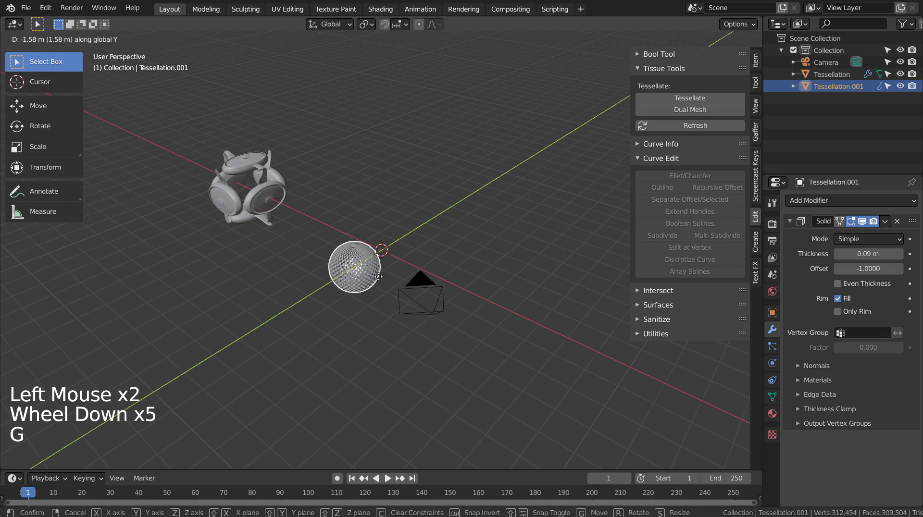
left_click(366, 270)
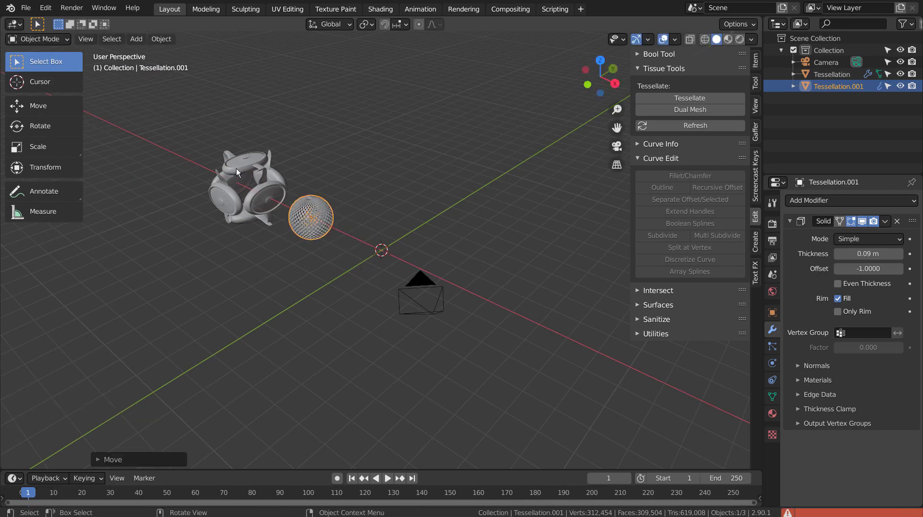
left_click_drag(238, 166, 357, 254)
Move both tessellation objects away from the centre and deselect them
key("b")
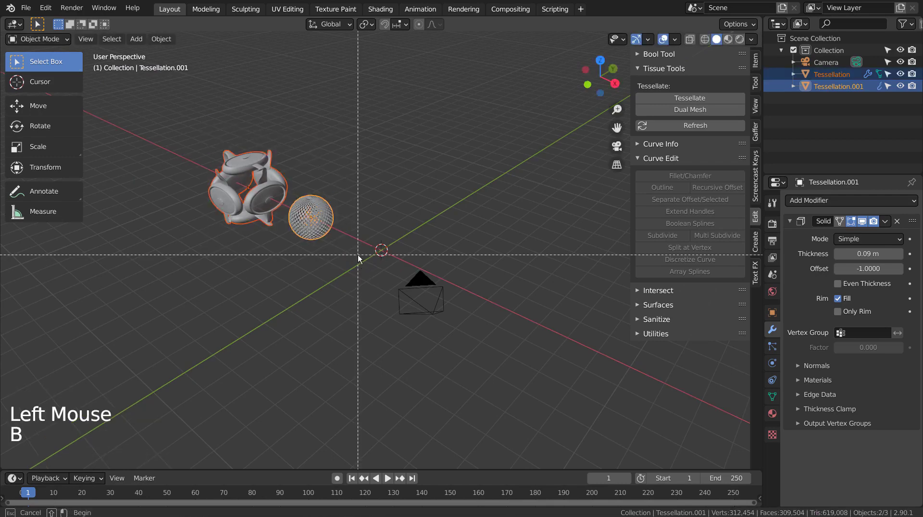
key("g")
left_click(294, 234)
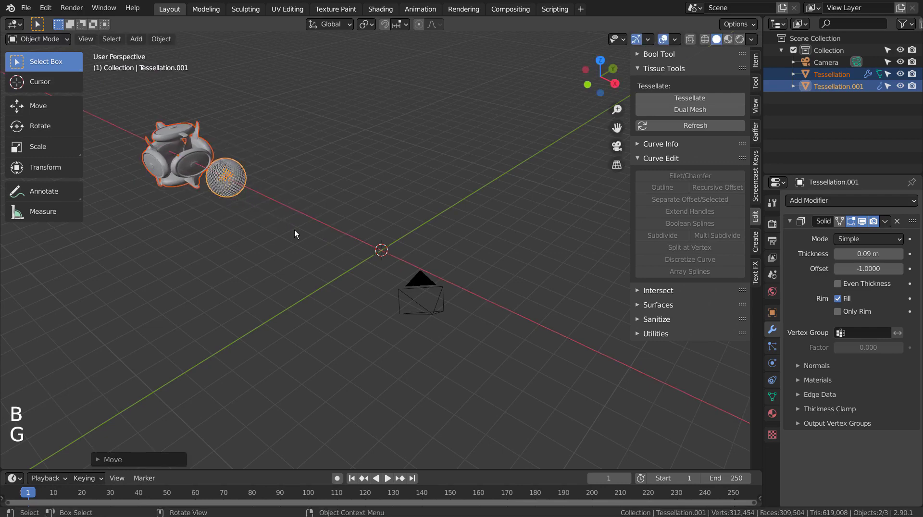
left_click(487, 290)
middle_click_drag(486, 290, 495, 308)
Add a new plane and subdivide it twice into a four-by-four grid
key("shift+a")
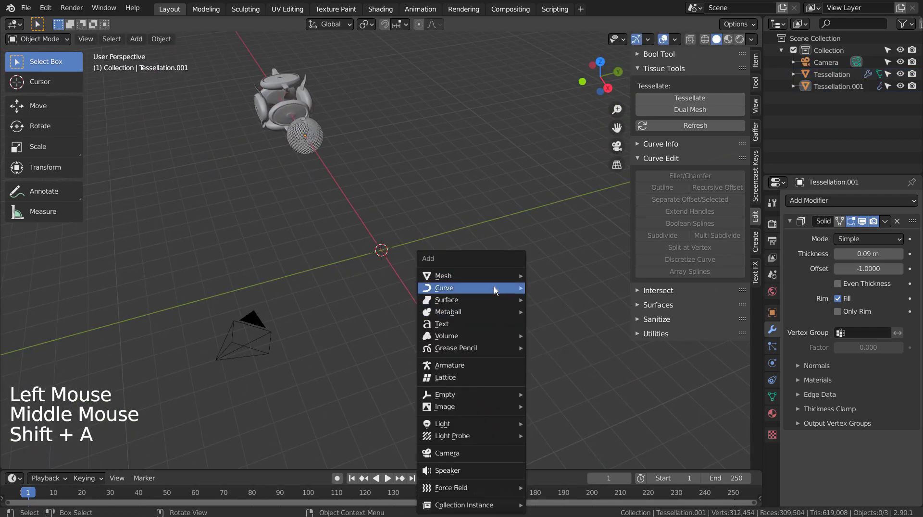
mouse_move(470, 275)
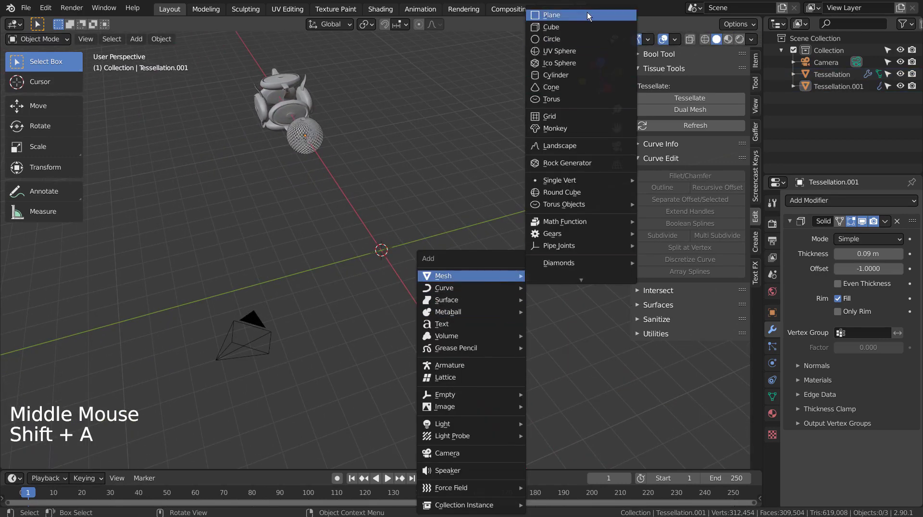
left_click(587, 15)
scroll(434, 287, "up", 2)
scroll(433, 287, "up", 2)
scroll(433, 287, "up", 1)
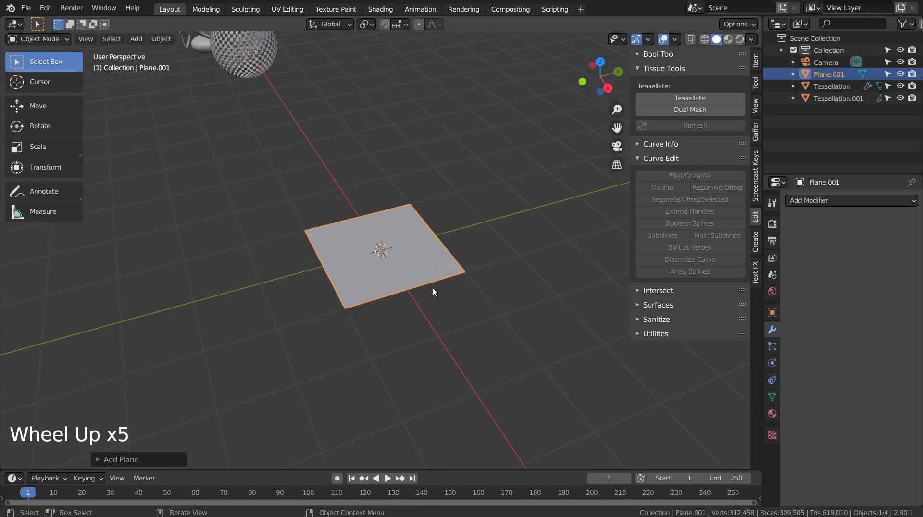
key("KP_7")
key("Tab")
right_click(542, 310)
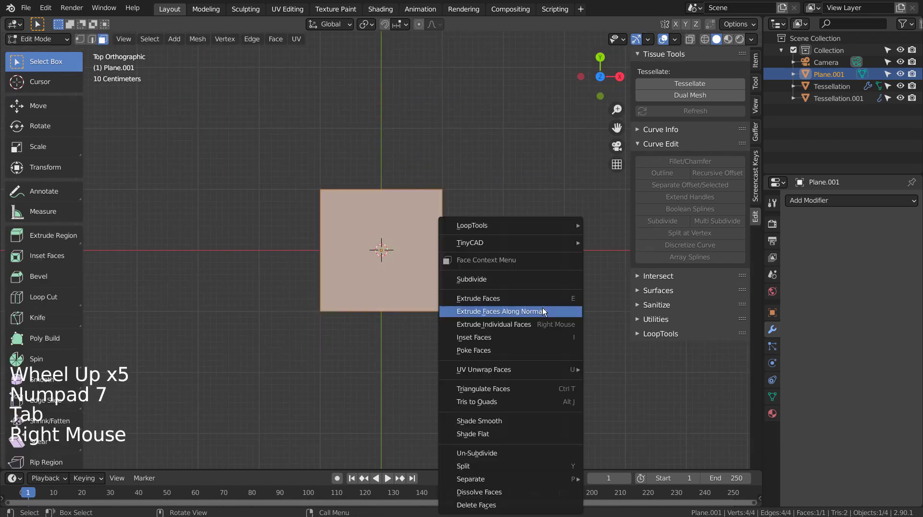
right_click(556, 313)
left_click(485, 266)
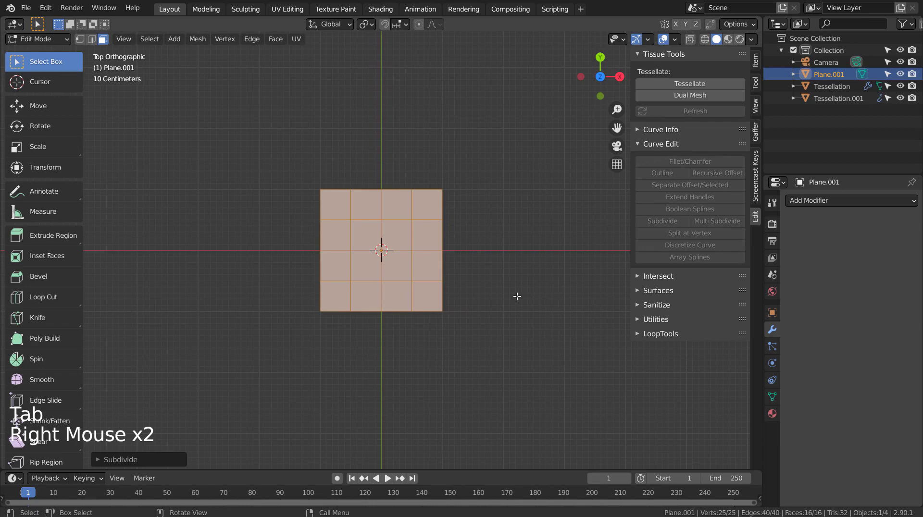
scroll(507, 295, "up", 2)
scroll(504, 294, "up", 1)
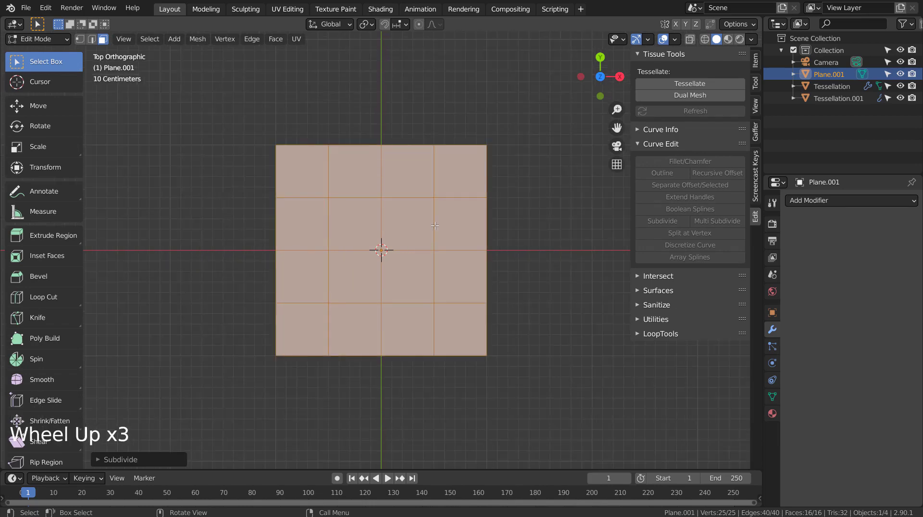
Delete the two middle faces of the top and bottom rows, forming an H
left_click(352, 159)
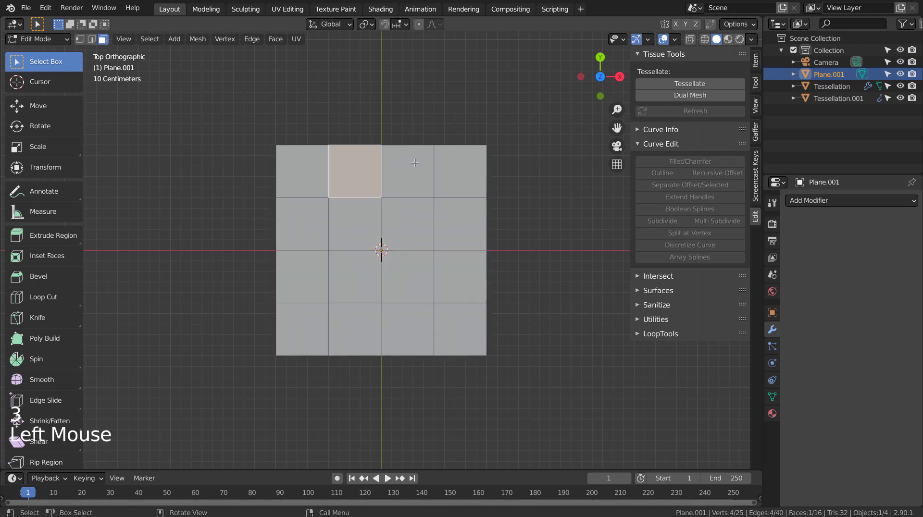
left_click(408, 171, "shift")
left_click(407, 341, "shift")
left_click(352, 337, "shift")
key("x")
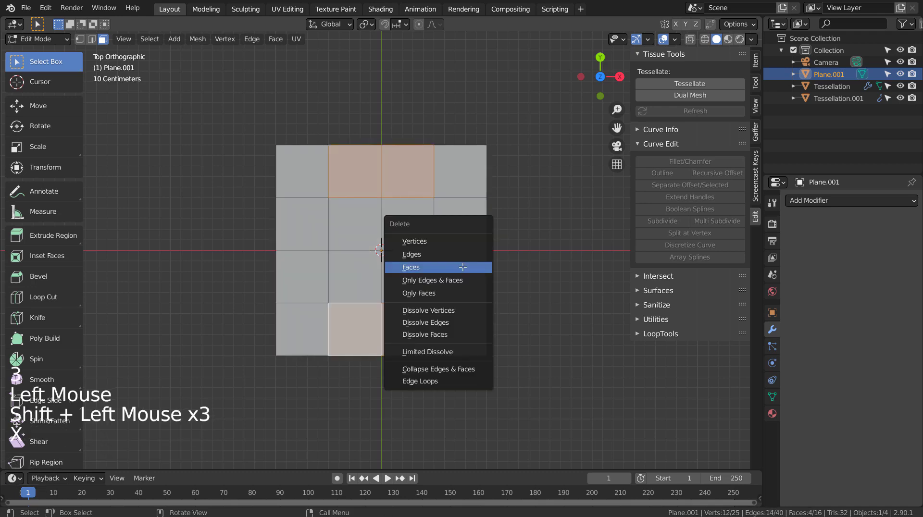
left_click(464, 268)
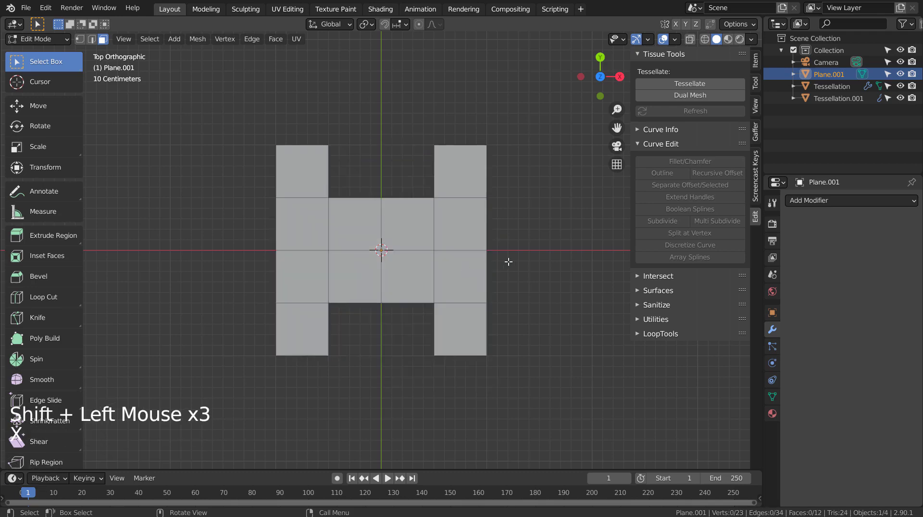
Add vertical loop cuts through the H's left and right outer columns
key("ctrl+r")
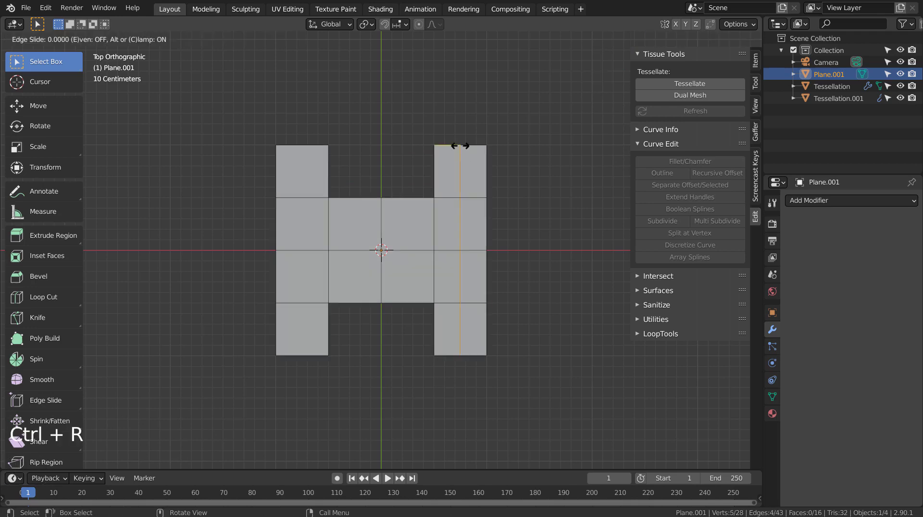
left_click(456, 147)
key("ctrl+r")
left_click(317, 155)
right_click(309, 151)
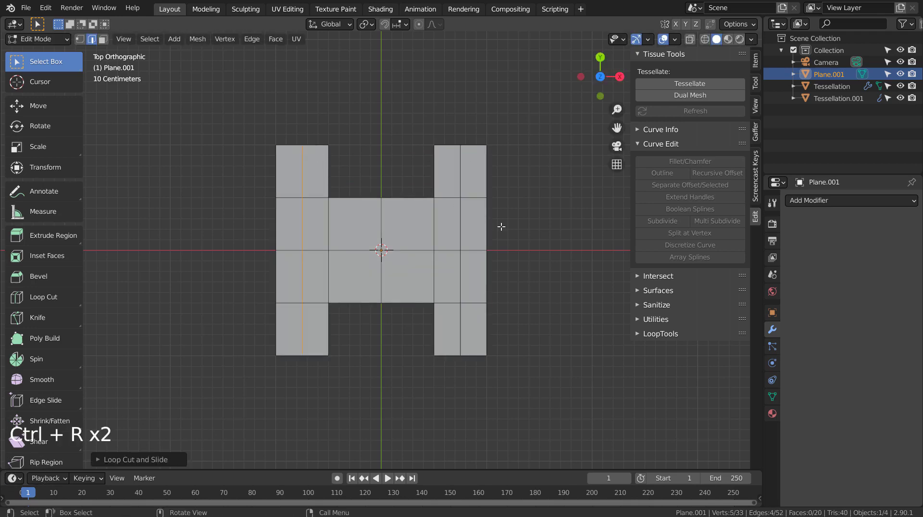
Delete the outer strips of both columns and return to Object Mode
key("3")
left_click_drag(271, 138, 286, 395)
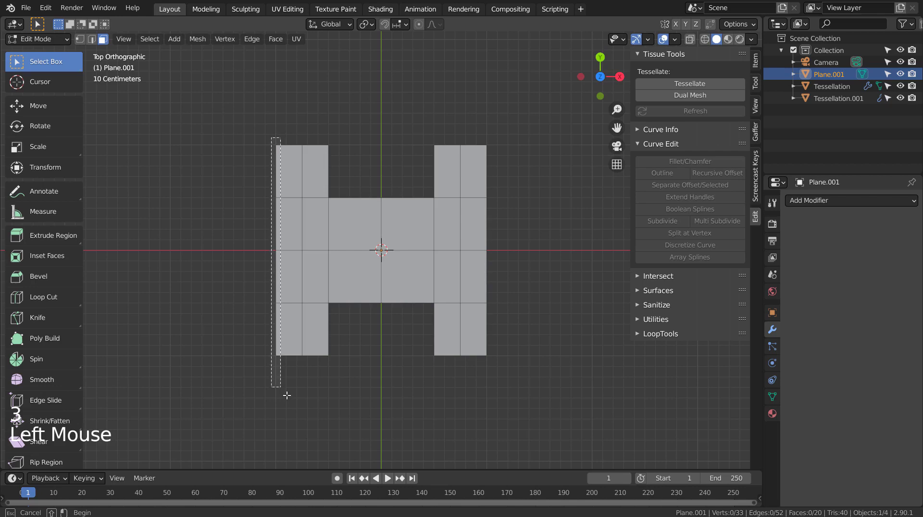
left_click_drag(466, 127, 523, 395, "shift")
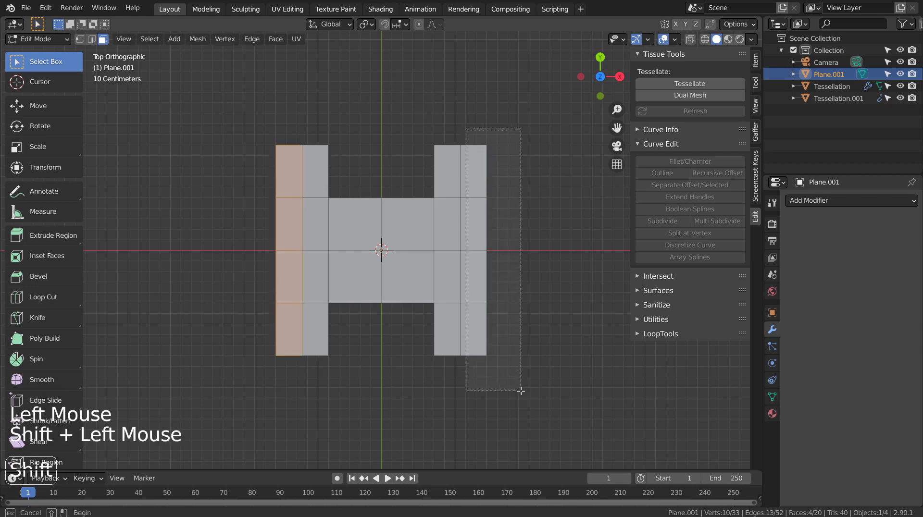
key("x")
left_click(534, 343)
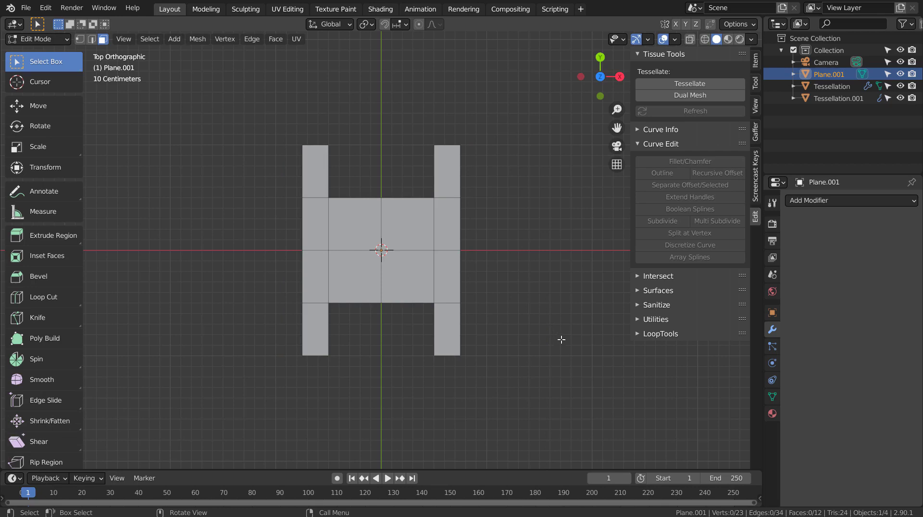
key("Tab")
mouse_move(565, 379)
middle_mouse_down()
mouse_move(460, 301)
mouse_move(521, 315)
middle_mouse_up()
scroll(460, 302, "down", 3)
key("shift+a")
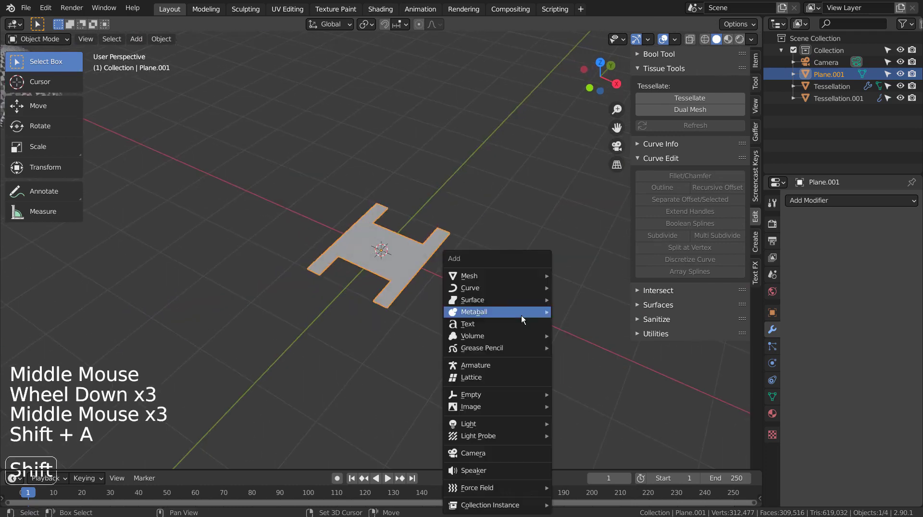
mouse_move(496, 275)
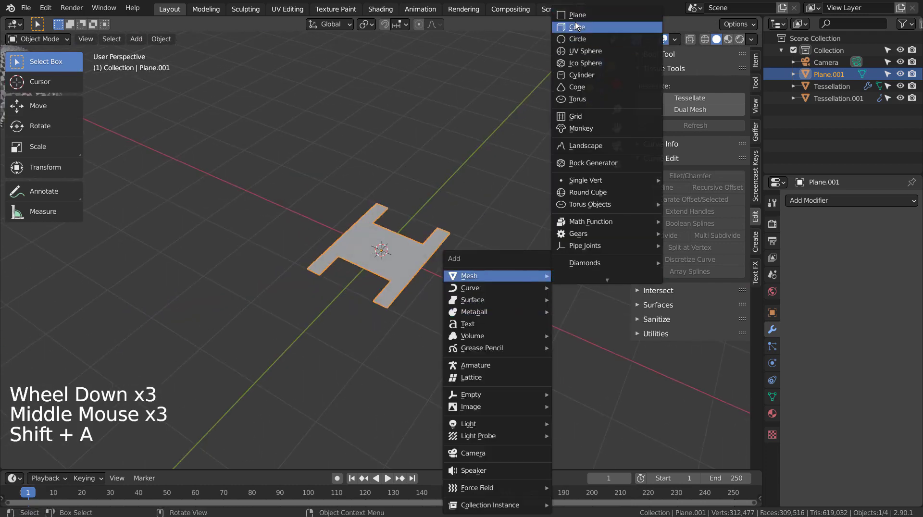
Add a cube and tessellate it with the H-shaped plane as the tile
left_click(575, 39)
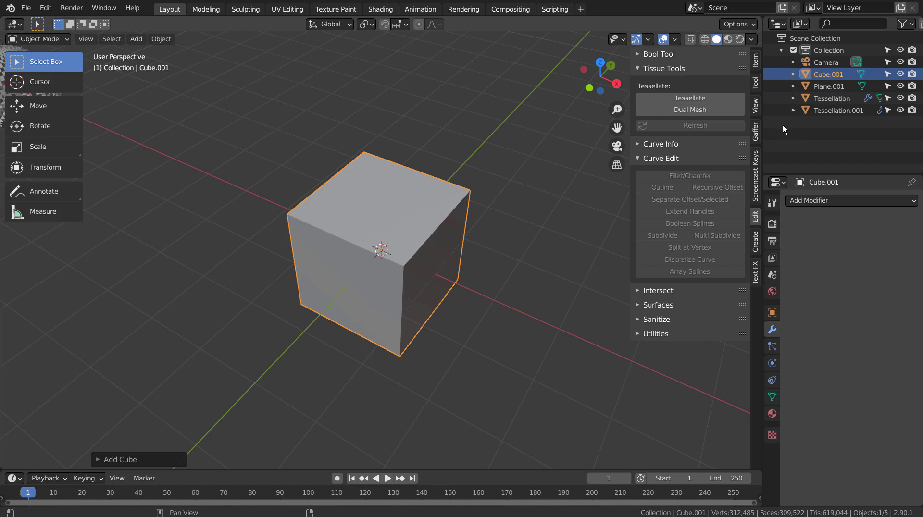
key("shift+z")
left_click(430, 259)
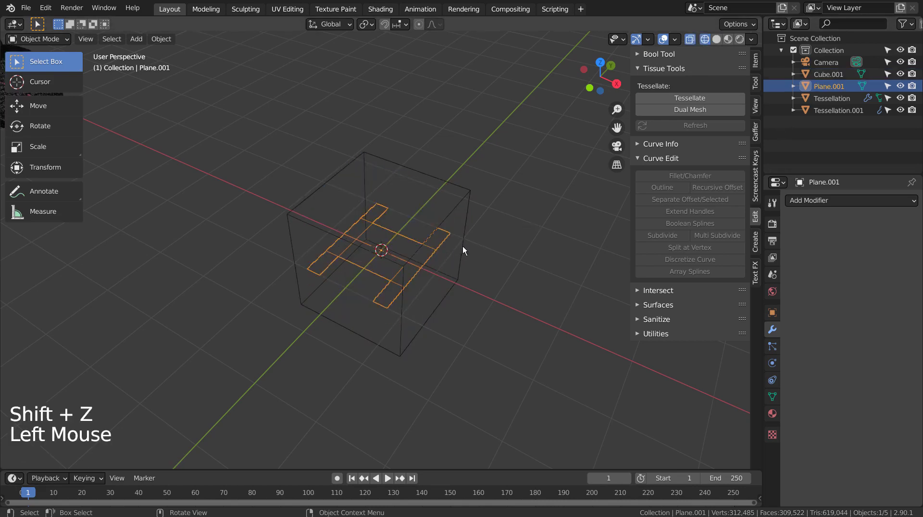
left_click(457, 220, "shift")
left_click(470, 228, "shift")
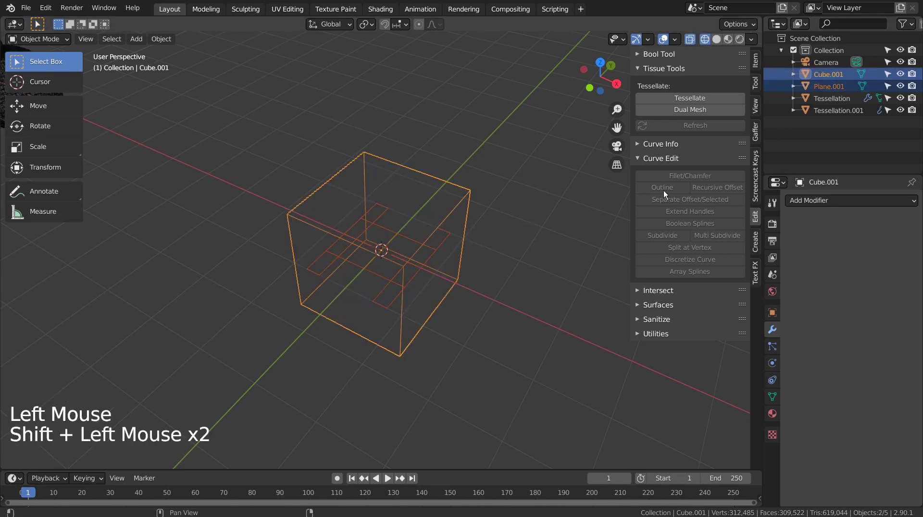
left_click(700, 98)
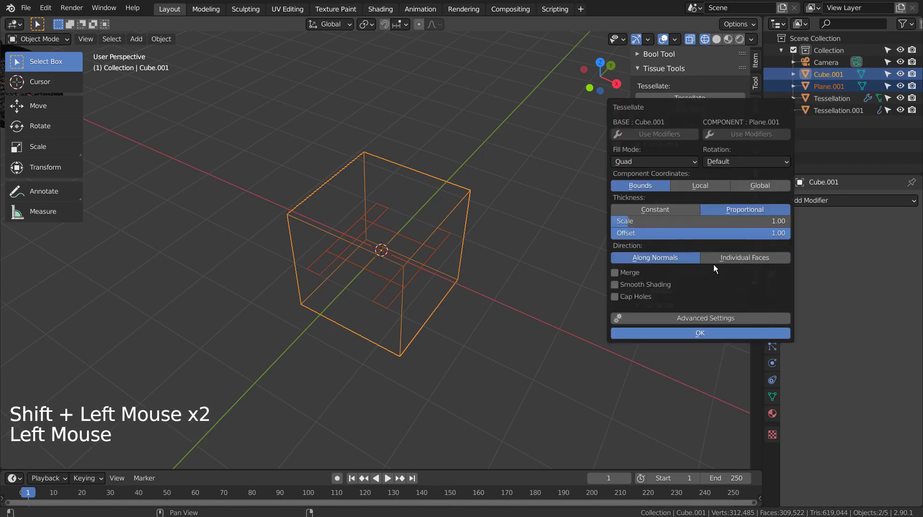
left_click(705, 330)
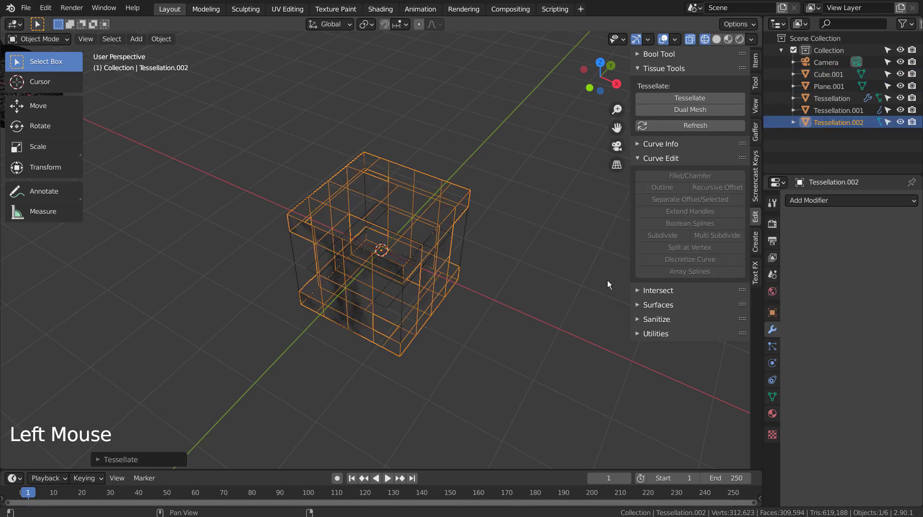
Delete the original cube and switch back to solid shading
scroll(510, 280, "up", 2)
mouse_move(512, 296)
middle_mouse_down()
mouse_move(482, 321)
mouse_move(497, 247)
middle_mouse_up()
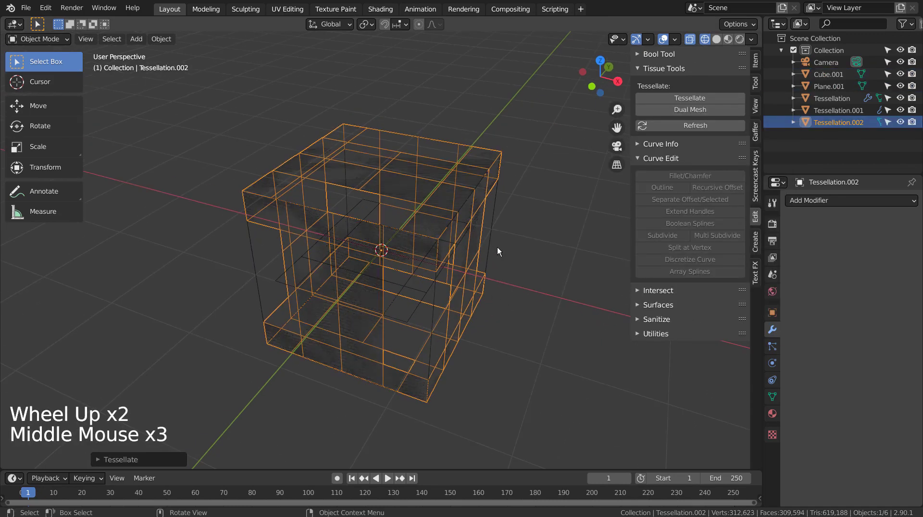
left_click(492, 239)
key("x")
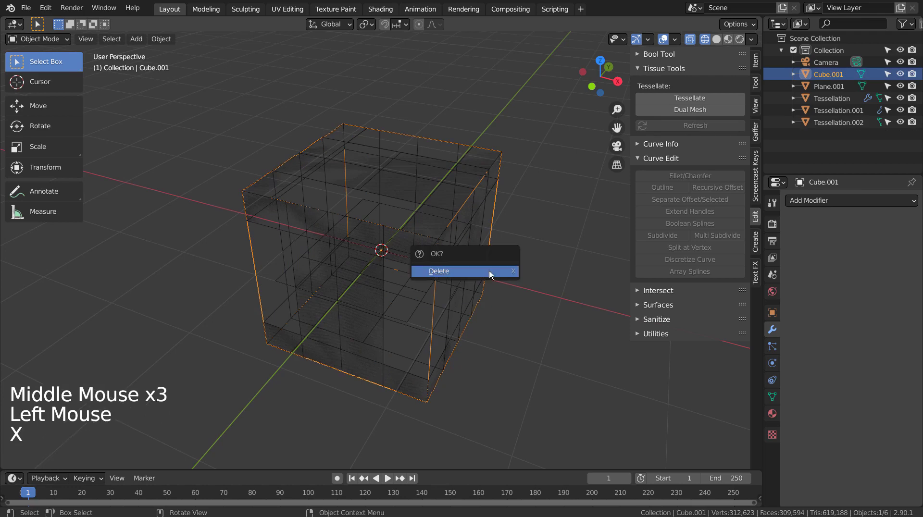
left_click(490, 269)
key("shift+z")
mouse_move(511, 288)
middle_mouse_down()
mouse_move(418, 290)
mouse_move(483, 257)
mouse_move(468, 262)
middle_mouse_up()
left_click(419, 262)
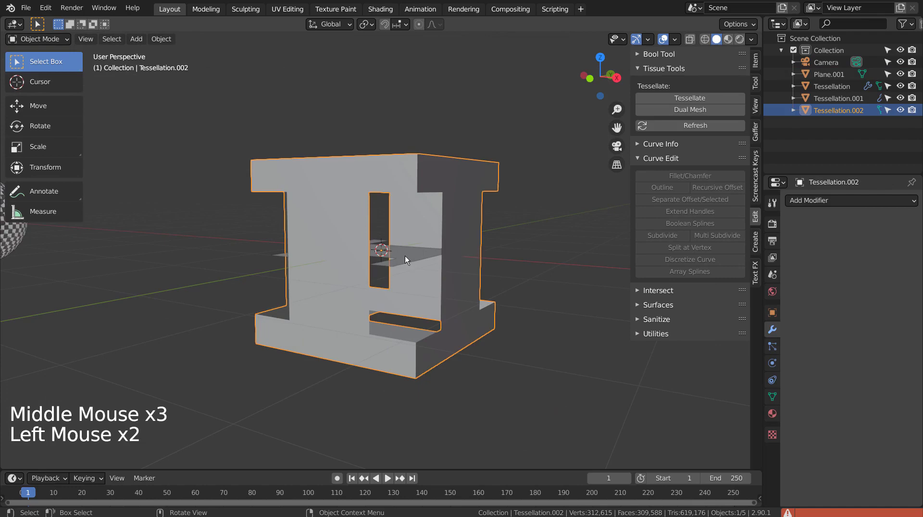
Delete the H-shaped plane and solidify the tessellated box to 0.29 m thickness
key("x")
left_click(405, 256)
left_click(420, 157)
left_click(840, 200)
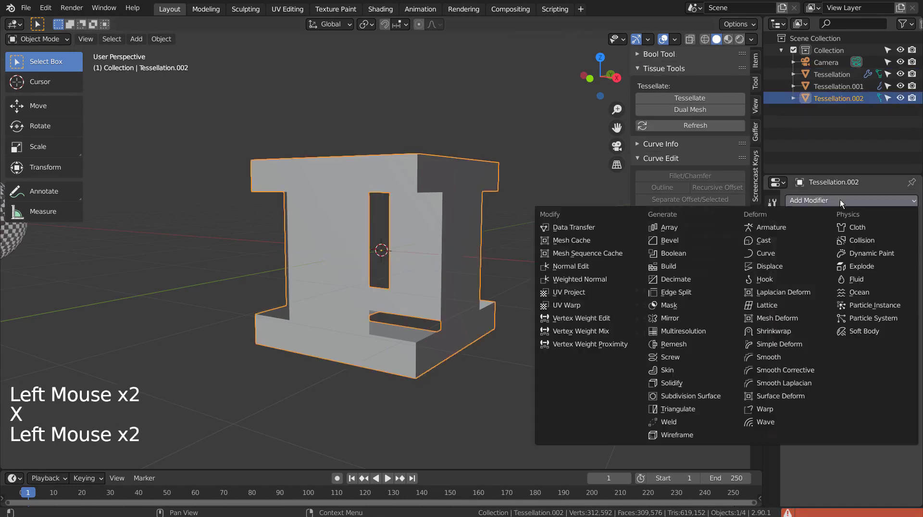
left_click(682, 383)
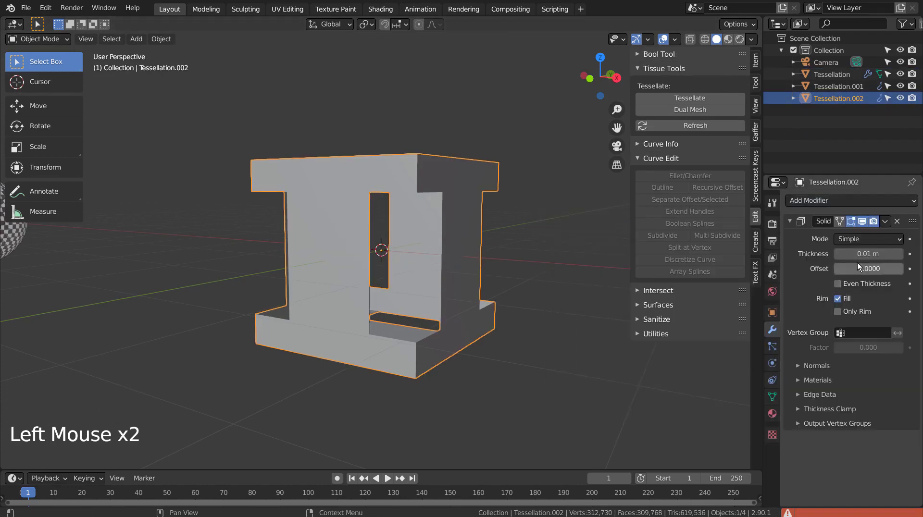
mouse_move(870, 253)
left_mouse_down()
mouse_move(893, 254)
mouse_move(874, 253)
left_mouse_up()
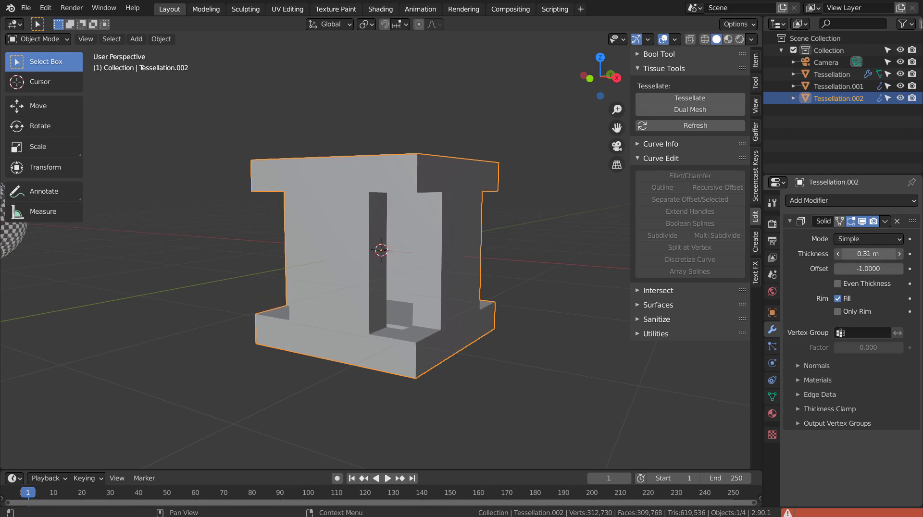
Move the H-patterned box along X next to the tessellated sphere
mouse_move(563, 285)
middle_mouse_down()
mouse_move(335, 322)
mouse_move(316, 285)
mouse_move(466, 239)
mouse_move(539, 255)
mouse_move(561, 304)
mouse_move(554, 331)
mouse_move(448, 267)
middle_mouse_up()
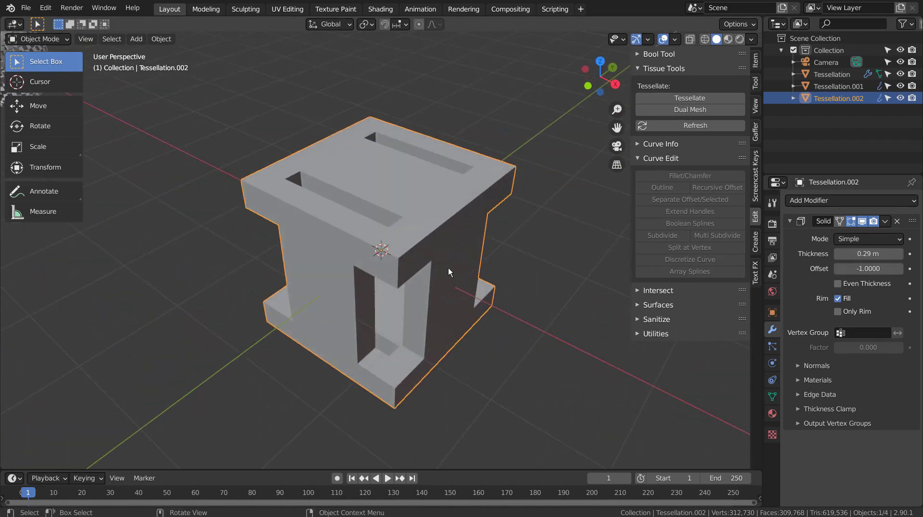
scroll(448, 267, "down", 5)
key("g")
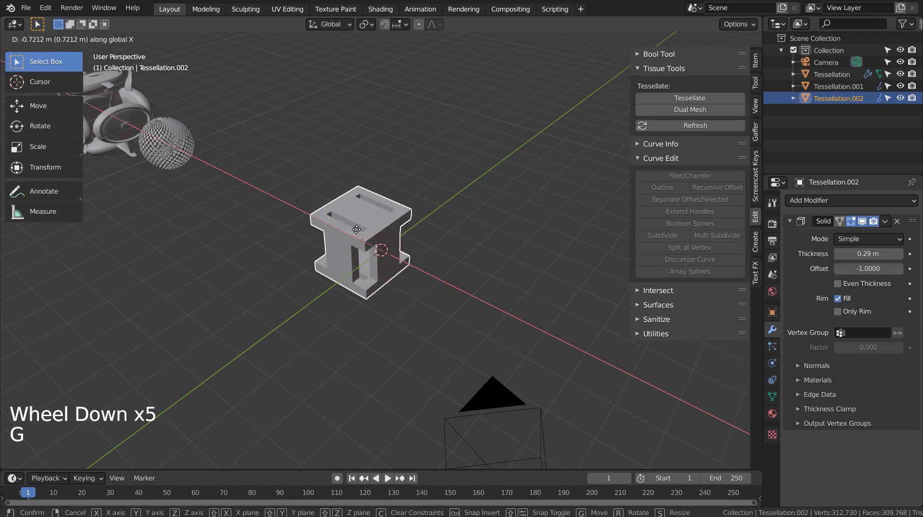
left_click(336, 214)
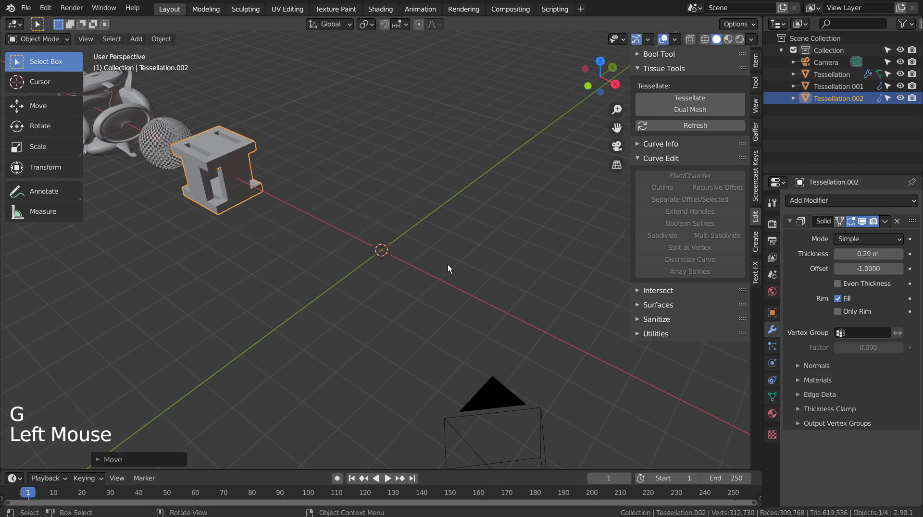
Add a HoneyComb mesh and a cylinder at the centre of the scene
key("shift+a")
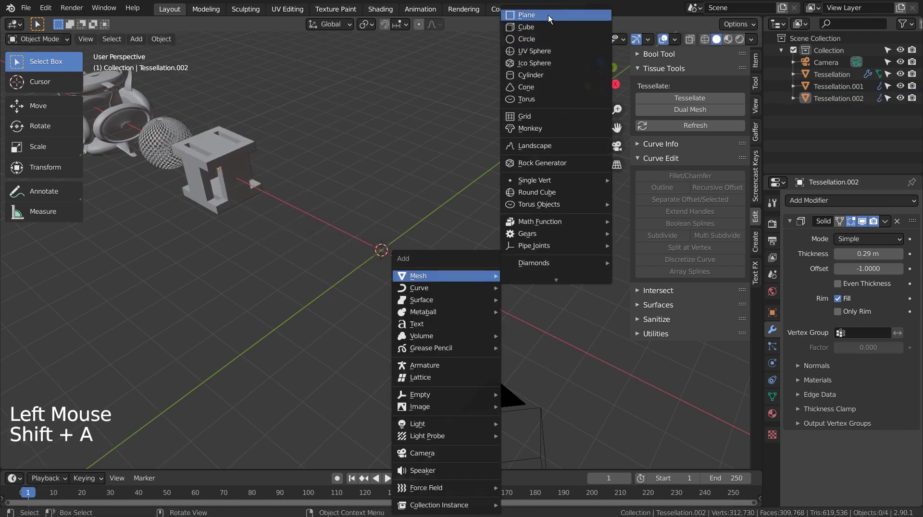
mouse_move(444, 275)
mouse_move(555, 255)
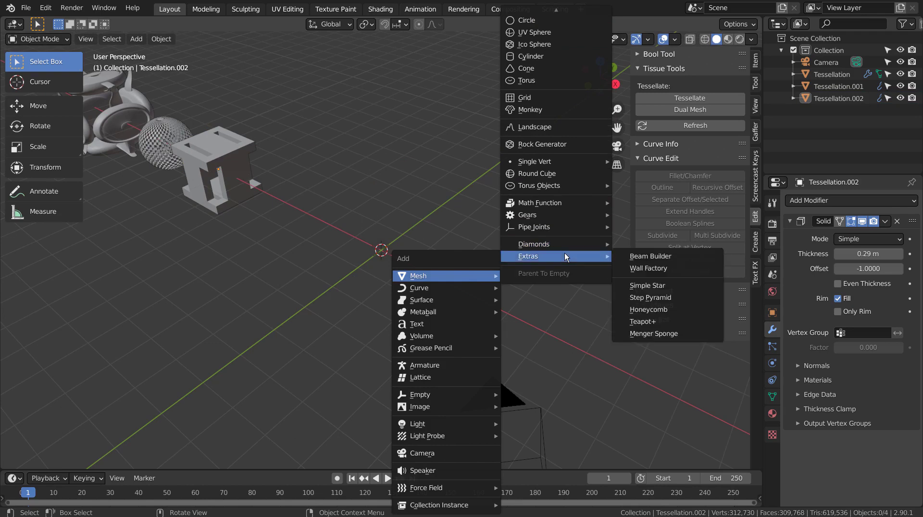
left_click(673, 310)
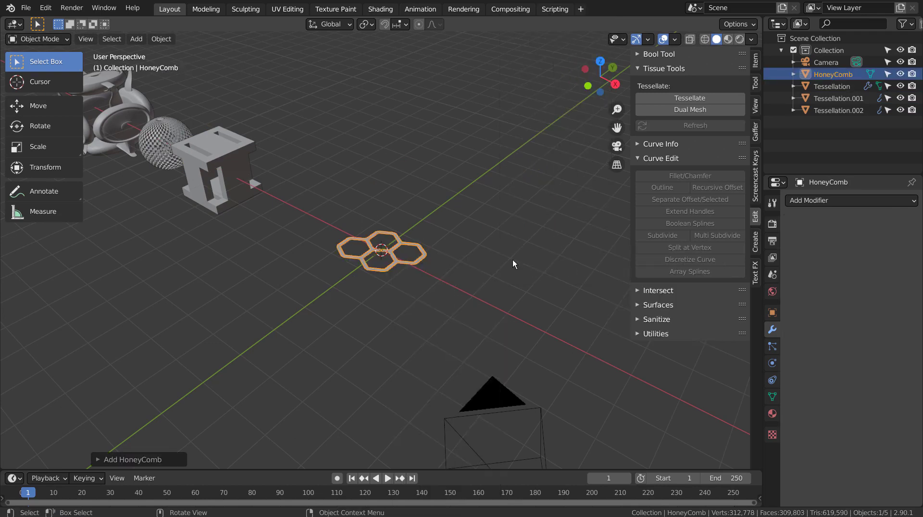
left_click(511, 258)
key("shift+a")
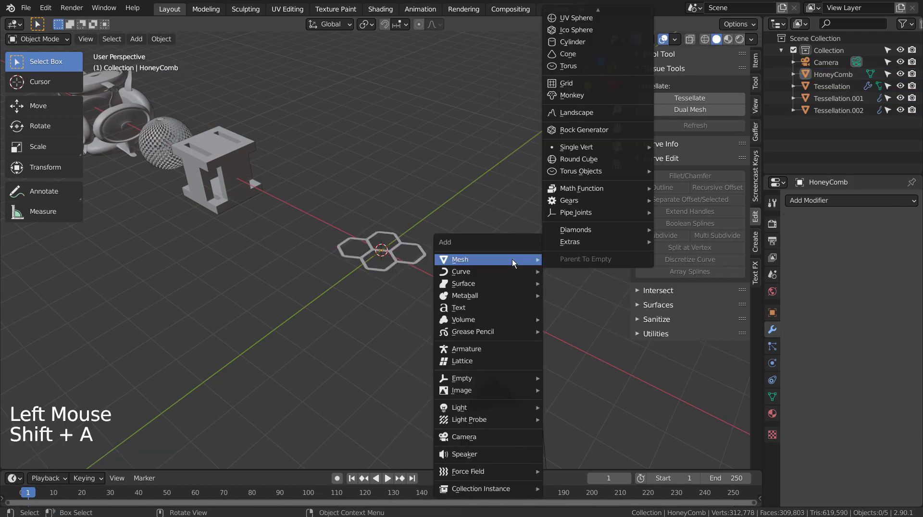
left_click(604, 42)
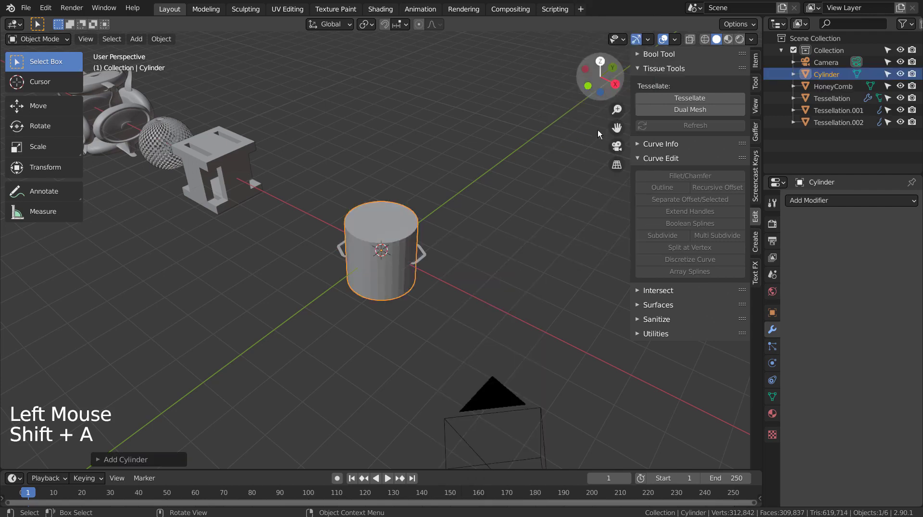
Tessellate the cylinder with the HoneyComb as the component, then orbit to inspect the lattice
left_click(425, 255)
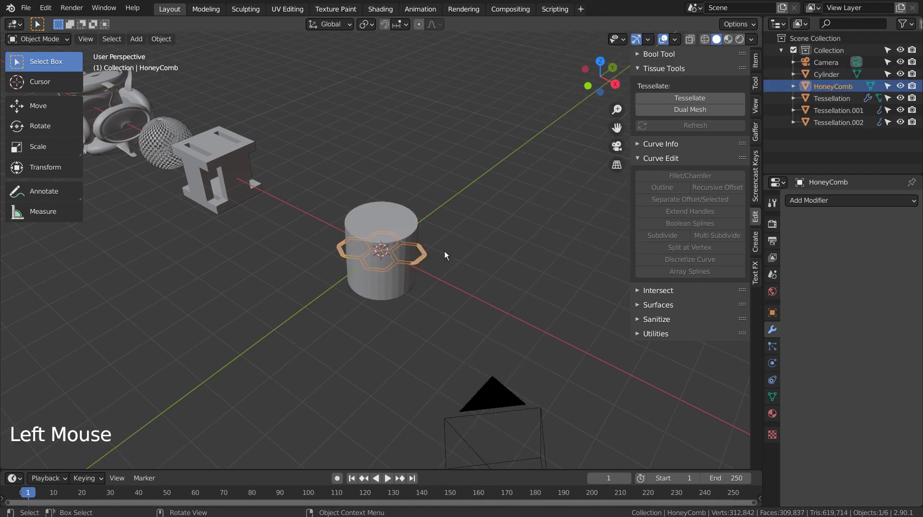
left_click(411, 220, "shift")
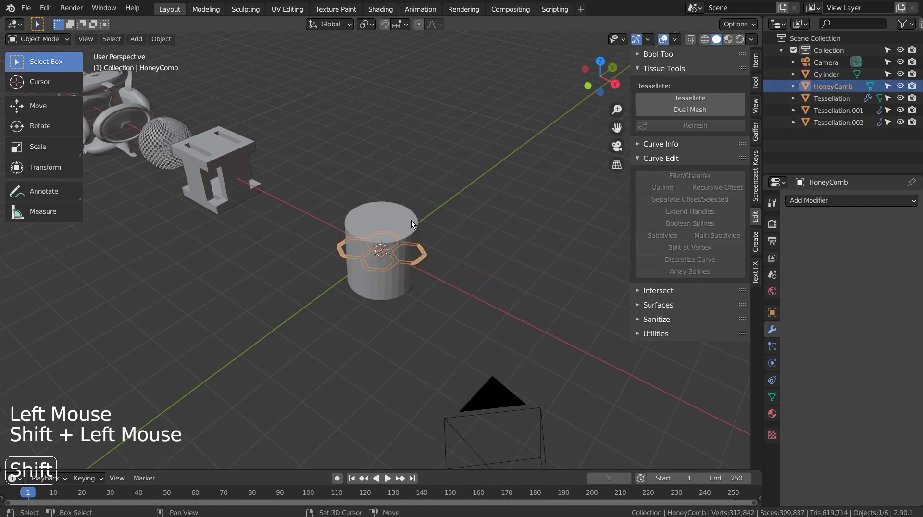
left_click(696, 97)
left_click(673, 330)
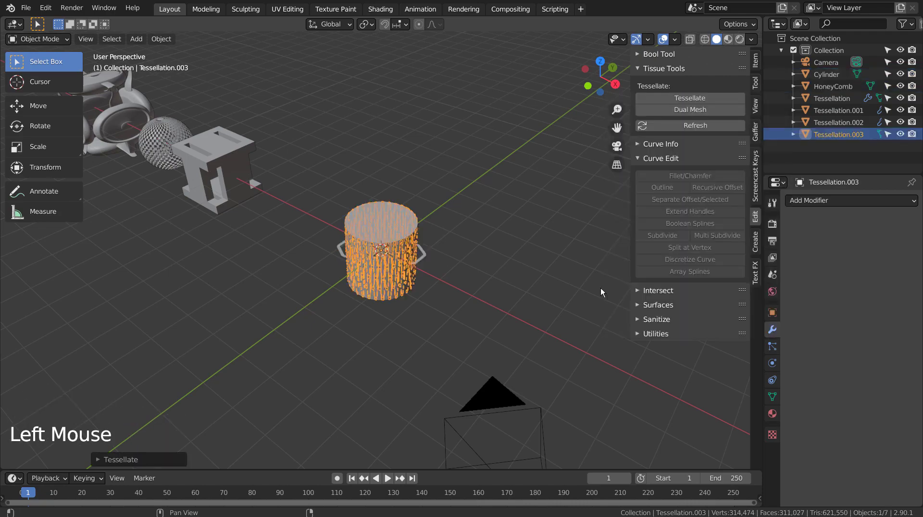
scroll(495, 232, "up", 2)
scroll(495, 232, "up", 4)
mouse_move(529, 272)
middle_mouse_down()
mouse_move(540, 291)
mouse_move(524, 284)
middle_mouse_up()
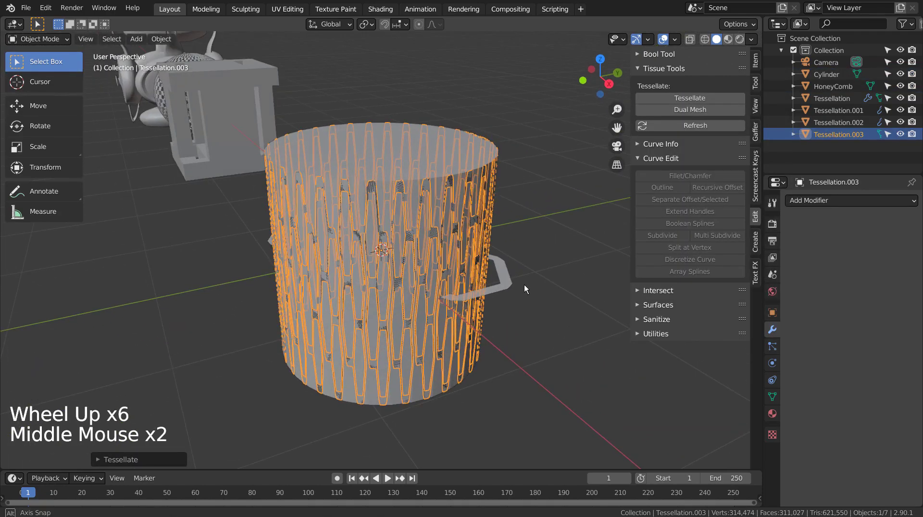
left_click(508, 285)
Delete the source Cylinder and HoneyComb objects
left_click(423, 158, "shift")
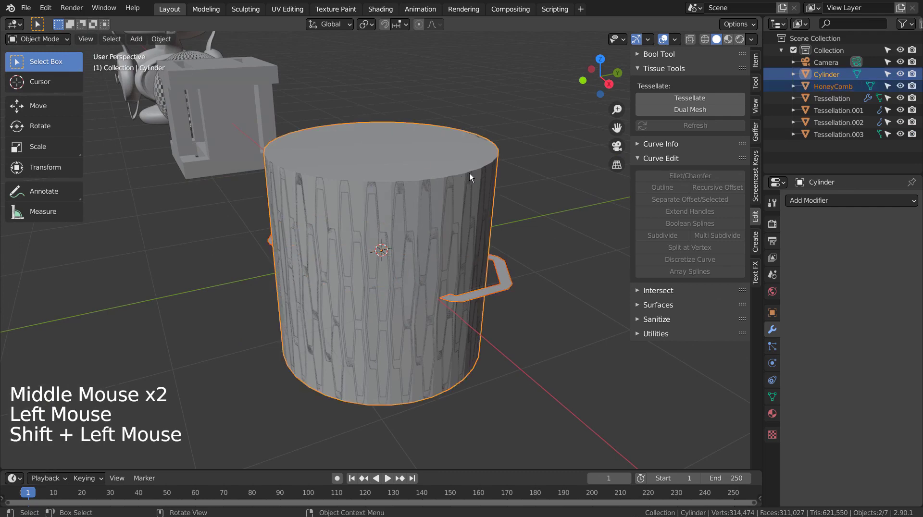
key("x")
left_click(471, 174)
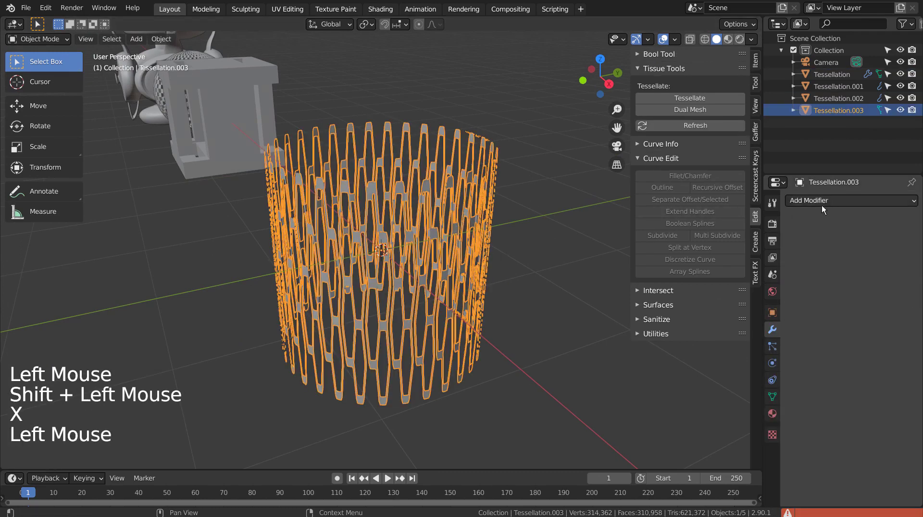
Add a Solidify modifier to the Tessellation.003 lattice with 0.17 m thickness
left_click(820, 201)
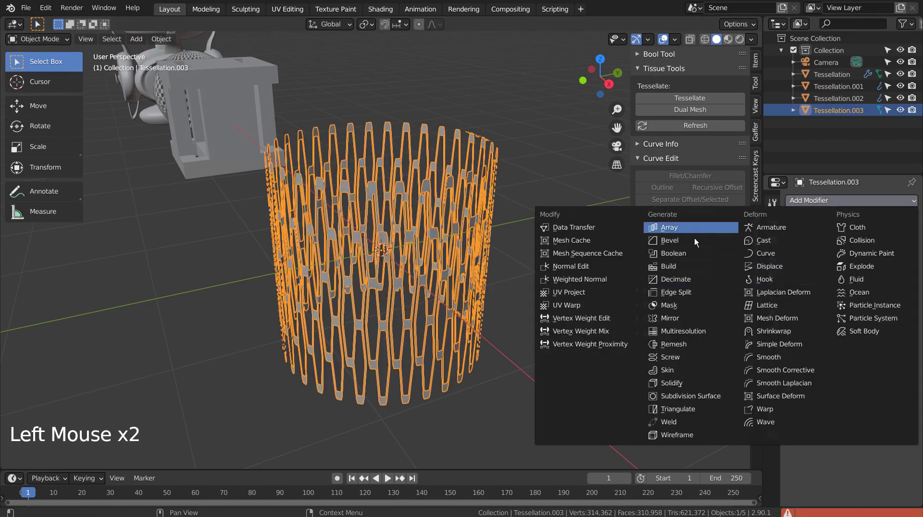
left_click(702, 383)
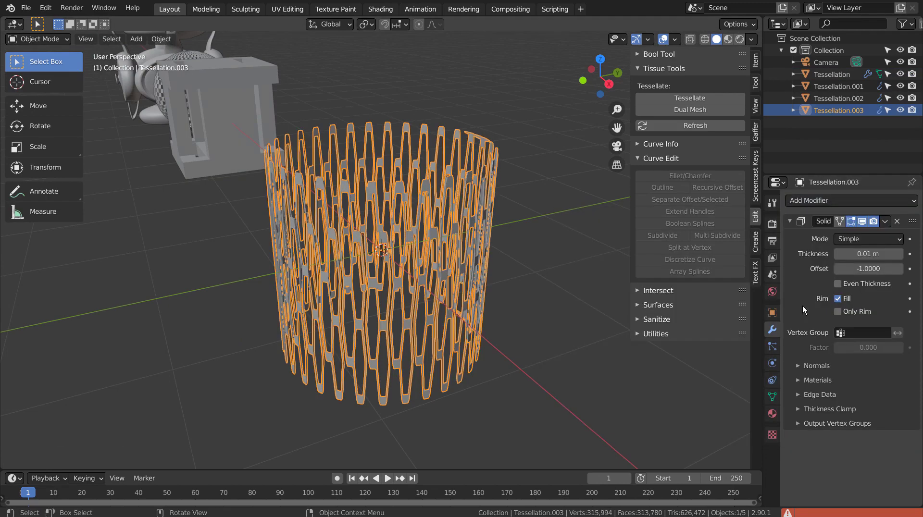
left_click_drag(868, 253, 898, 254)
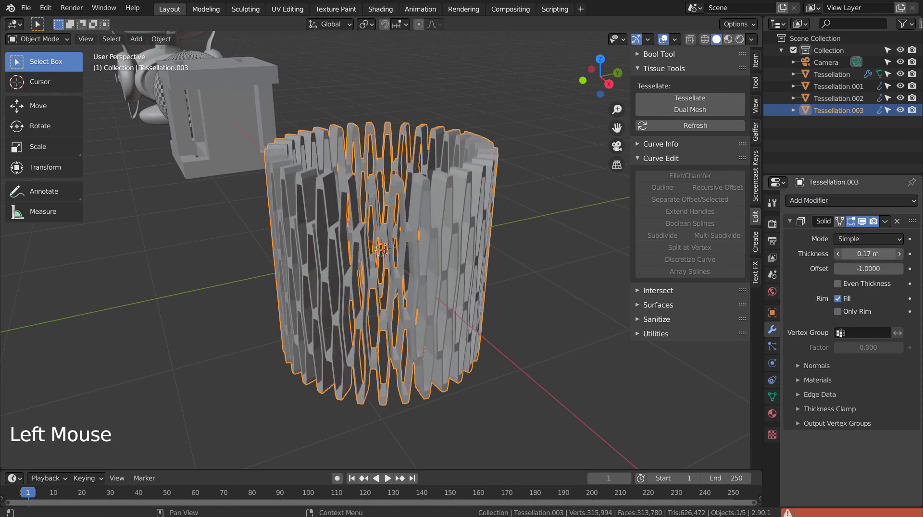
mouse_move(561, 321)
middle_mouse_down()
mouse_move(586, 316)
mouse_move(562, 345)
middle_mouse_up()
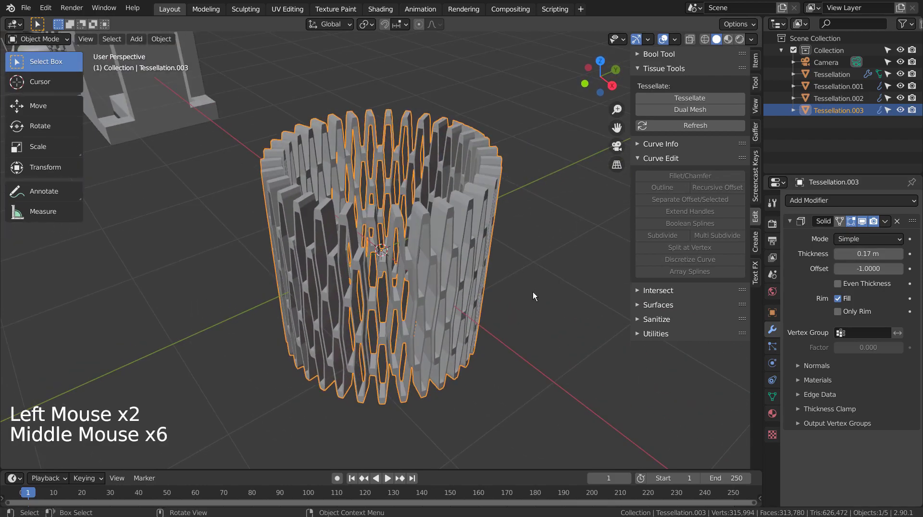
mouse_move(530, 287)
middle_mouse_down()
mouse_move(474, 224)
mouse_move(529, 198)
mouse_move(644, 215)
mouse_move(681, 265)
mouse_move(576, 339)
mouse_move(563, 304)
mouse_move(515, 266)
mouse_move(509, 307)
mouse_move(470, 240)
middle_mouse_up()
Try subdivision smoothing on the lattice, undo it, and orbit to a higher view
key("ctrl+1")
key("ctrl+z")
middle_click(460, 279)
mouse_move(459, 278)
middle_mouse_down()
mouse_move(543, 302)
mouse_move(481, 310)
mouse_move(380, 345)
mouse_move(413, 344)
middle_mouse_up()
scroll(463, 299, "down", 4)
scroll(459, 299, "down", 4)
Move the box and sphere examples further right along the row
left_click(314, 276)
key("g")
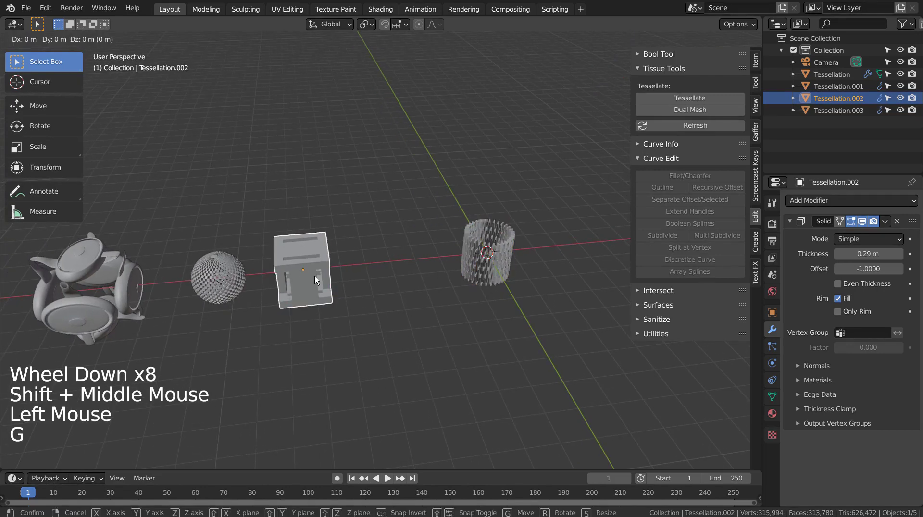
left_click(375, 276)
key("KP_7")
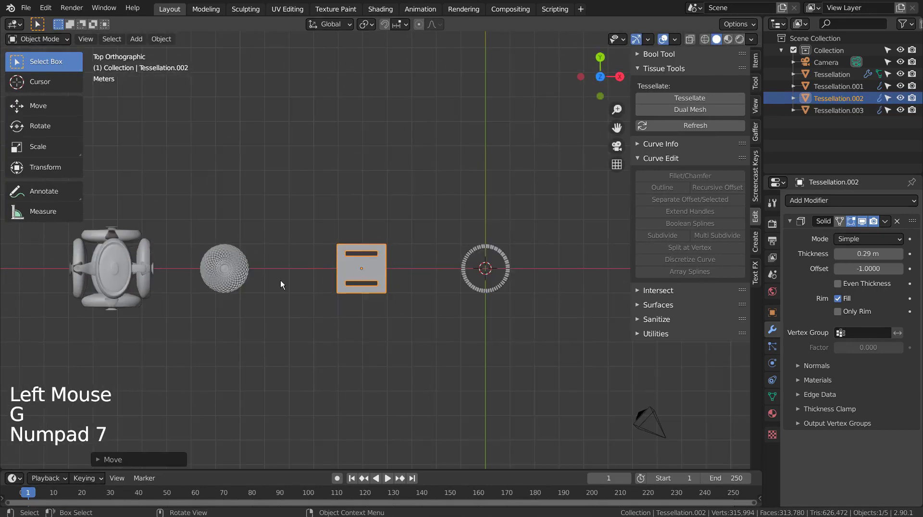
left_click(224, 271)
key("g")
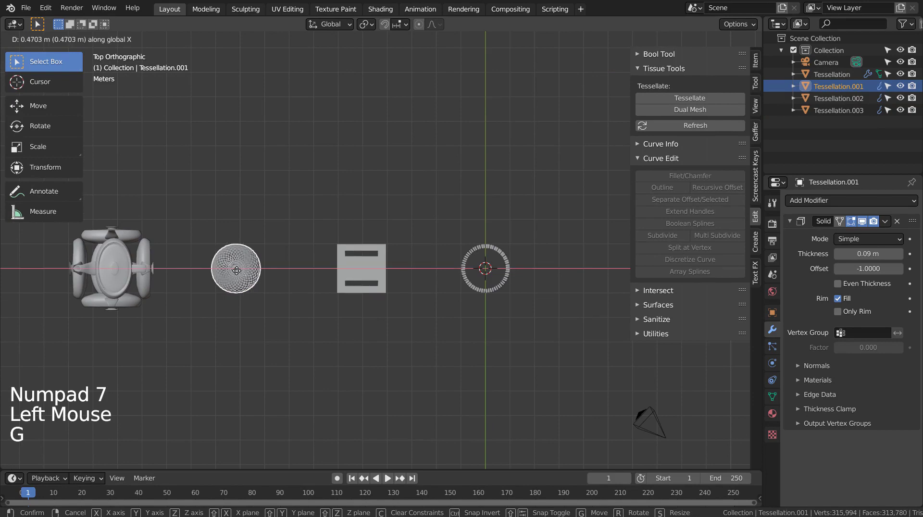
left_click(236, 271)
Orbit back to a perspective view of the row and deselect everything
middle_click_drag(319, 334, 350, 266)
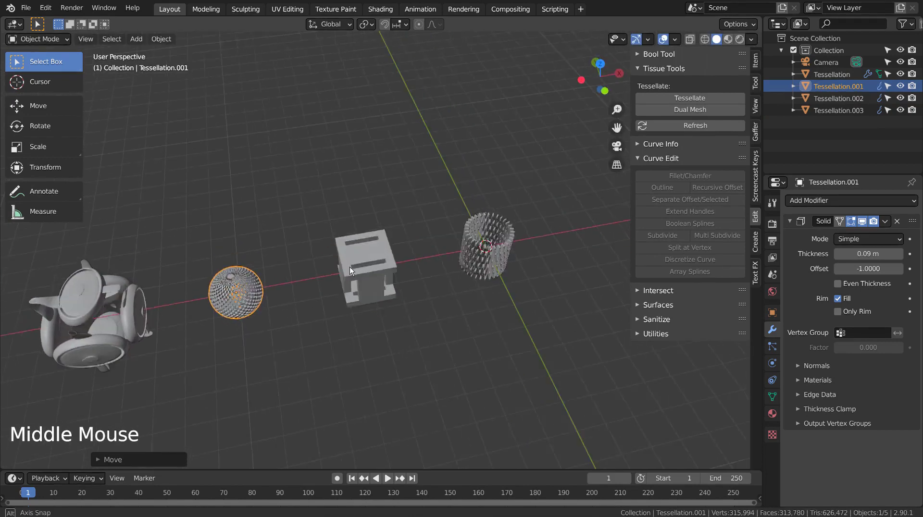
mouse_move(341, 231)
middle_mouse_down()
mouse_move(108, 228)
mouse_move(340, 324)
mouse_move(364, 368)
mouse_move(386, 344)
middle_mouse_up()
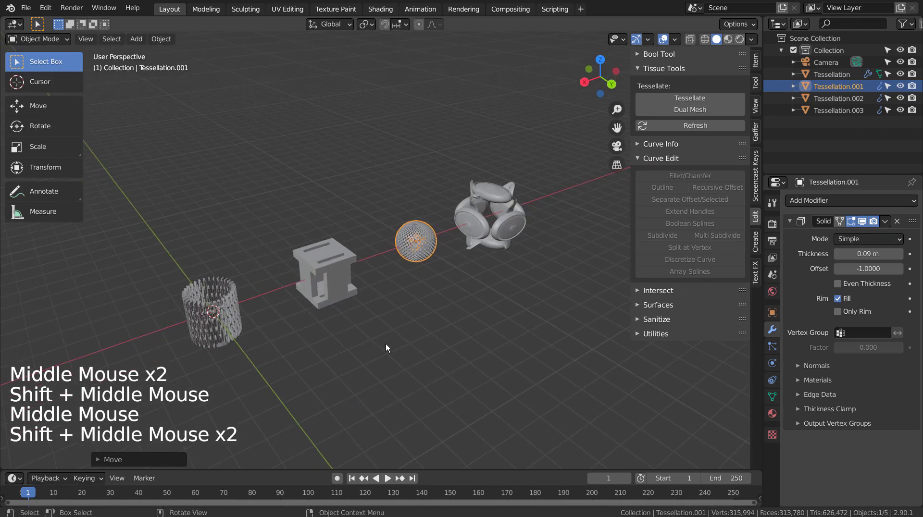
scroll(385, 344, "up", 1)
scroll(386, 343, "down", 1)
left_click(394, 339)
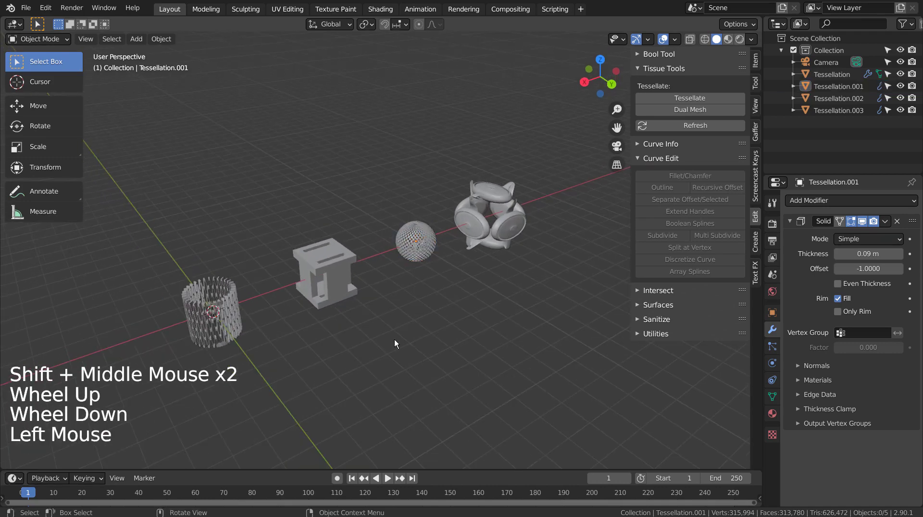
Align the camera to the current view and pull it back to fit all objects
key("ctrl+alt+KP_0")
key("shift+grave")
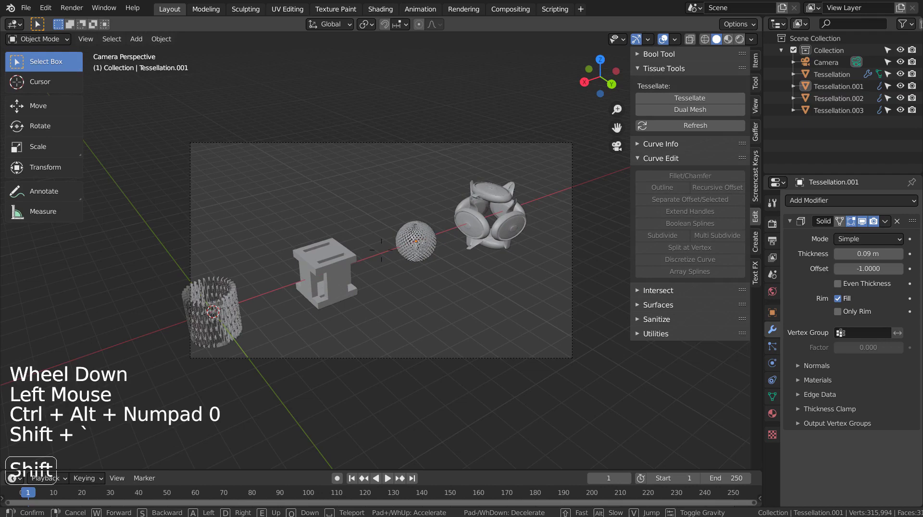
key("s")
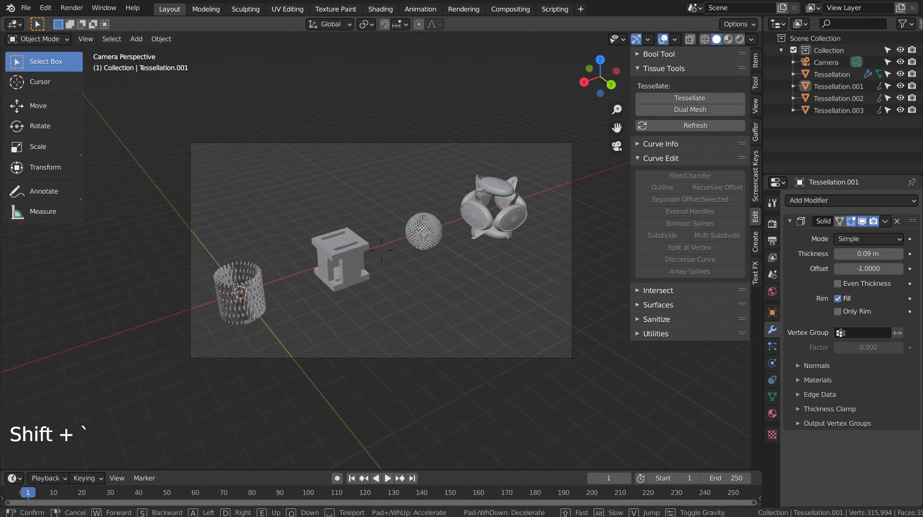
left_click(381, 249)
Add a plane, scale it up large, and lower it just beneath the objects
key("shift+a")
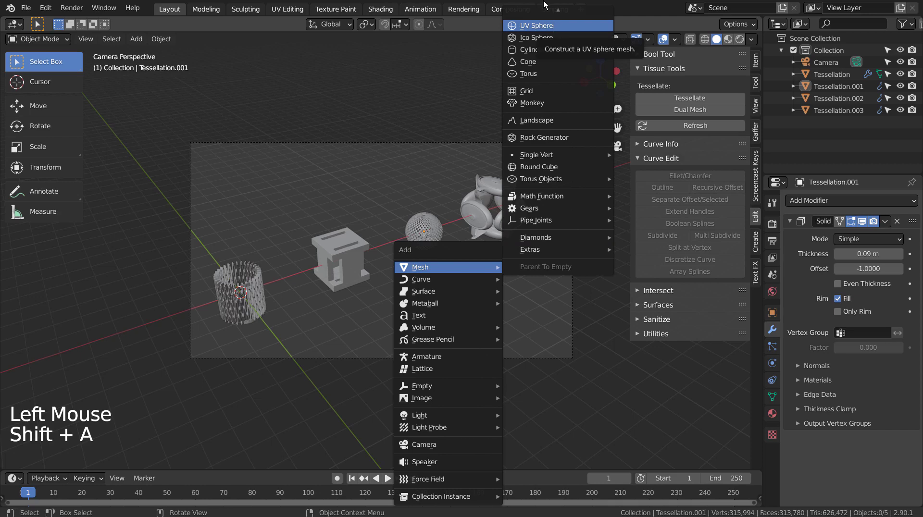
left_click(540, 19)
key("s")
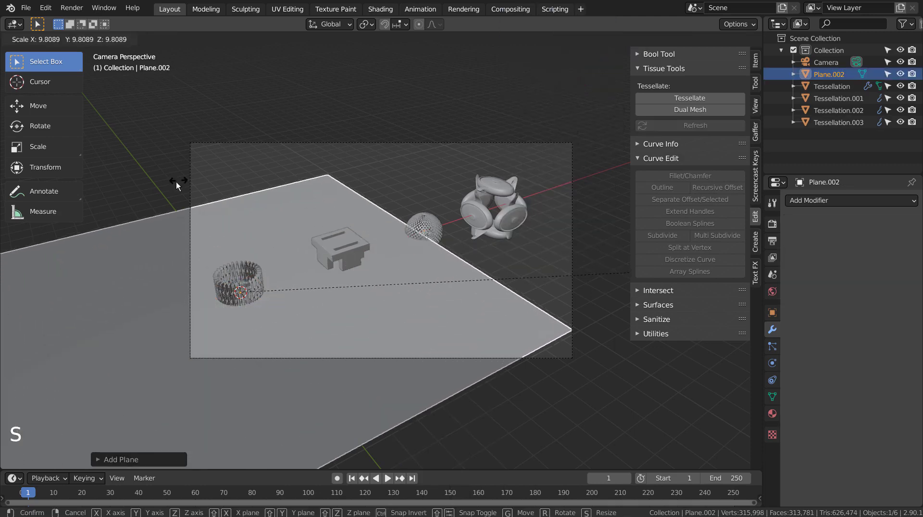
left_click(189, 195)
key("s")
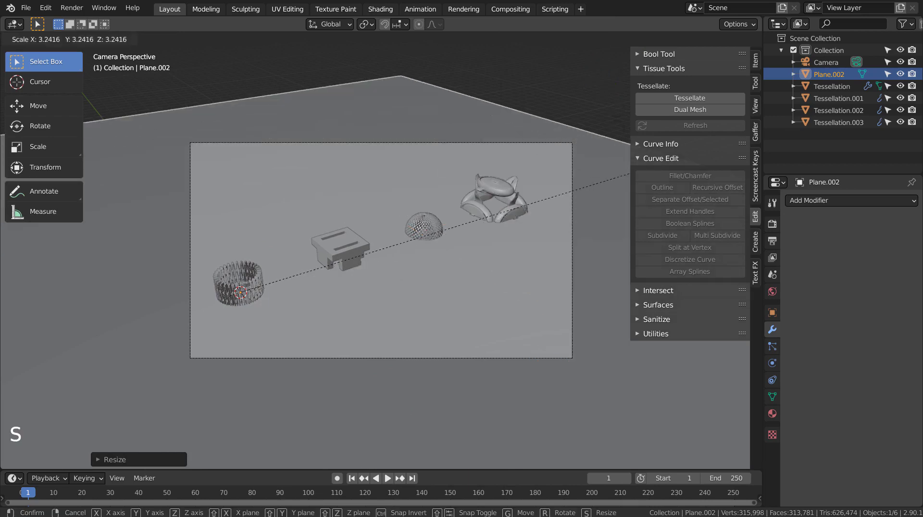
left_click(65, 110)
key("KP_3")
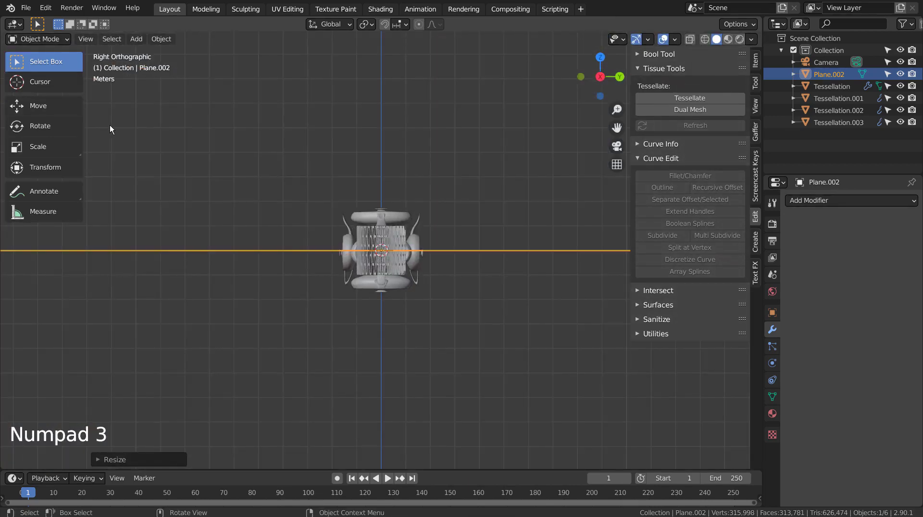
scroll(324, 233, "up", 2)
key("g")
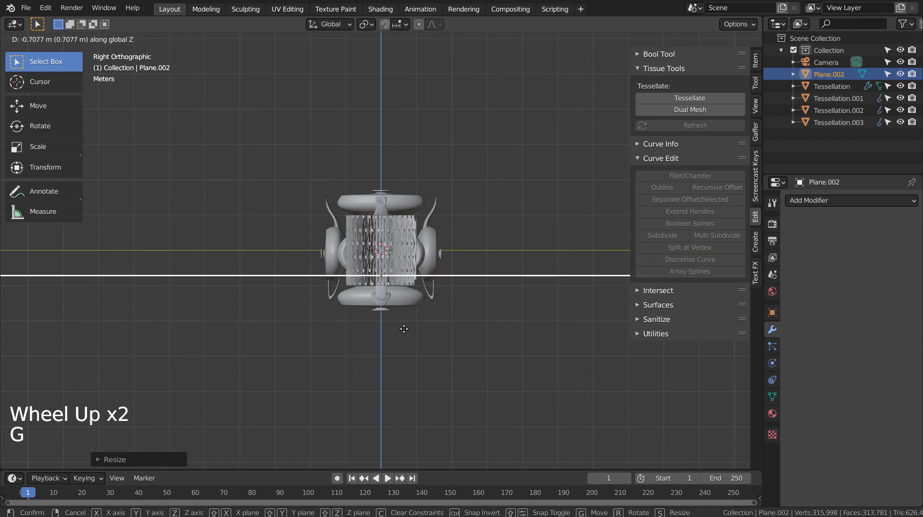
left_click(401, 331)
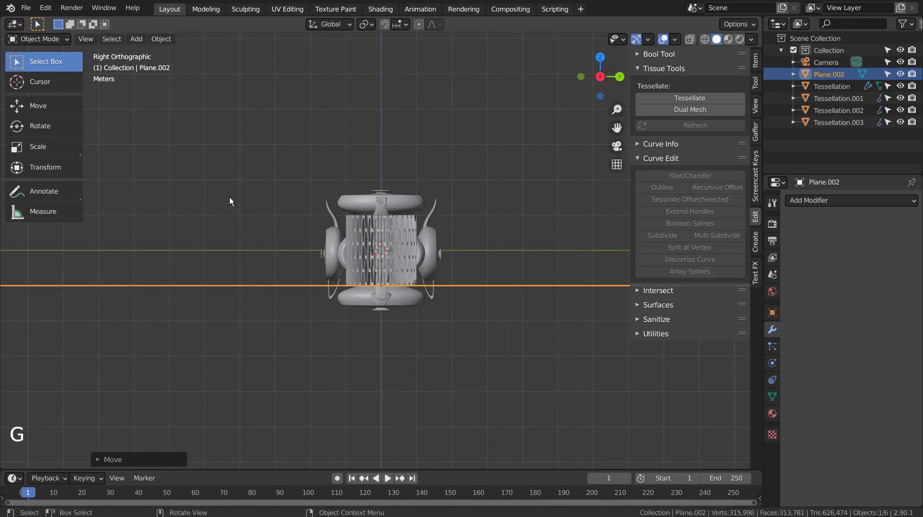
Look through the camera and fine-tune its framing with fly navigation
key("KP_0")
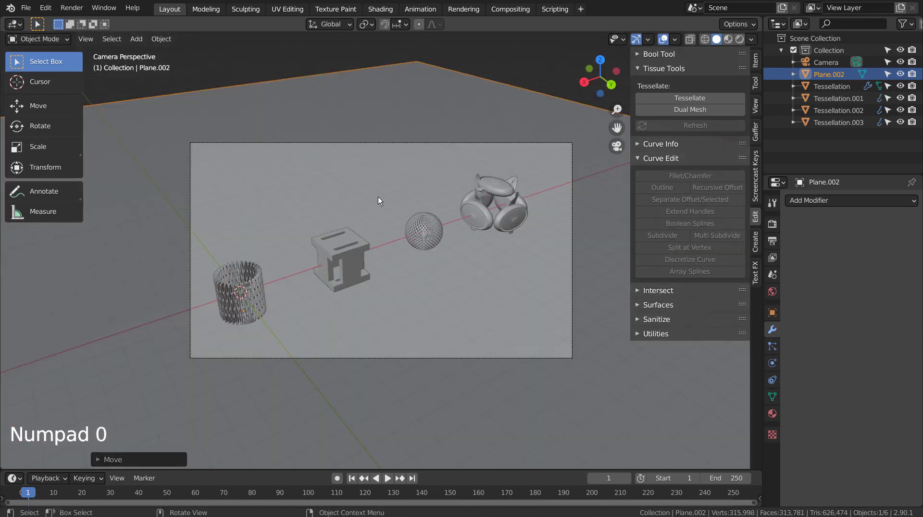
key("shift+grave")
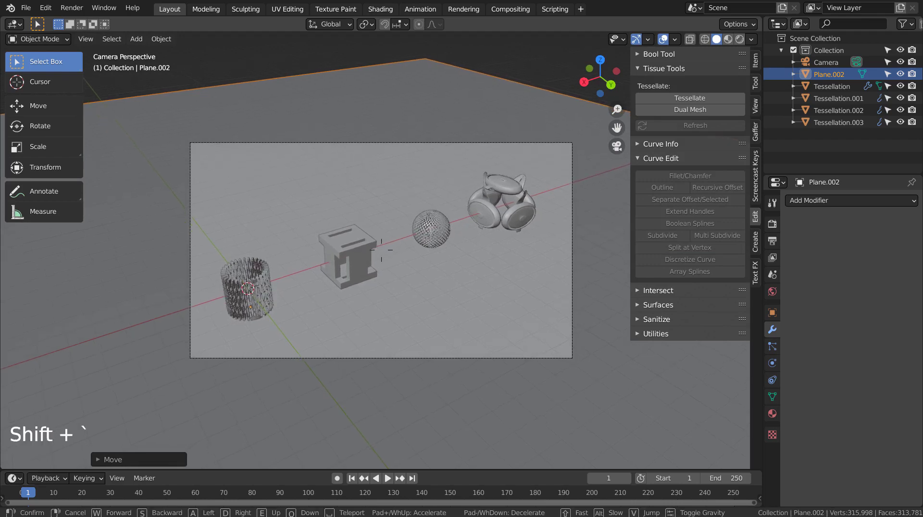
left_click(515, 241)
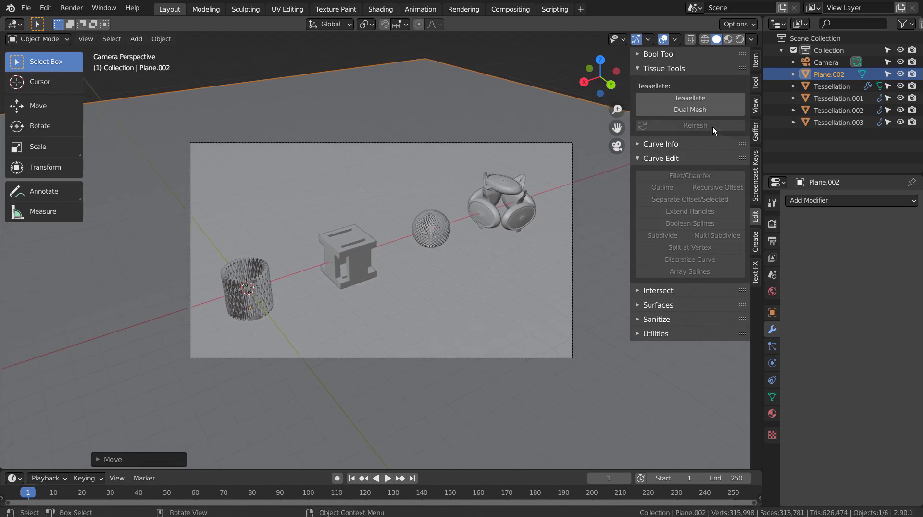
Switch the world colour to a Nishita Sky Texture and preview in Rendered shading
left_click(727, 40)
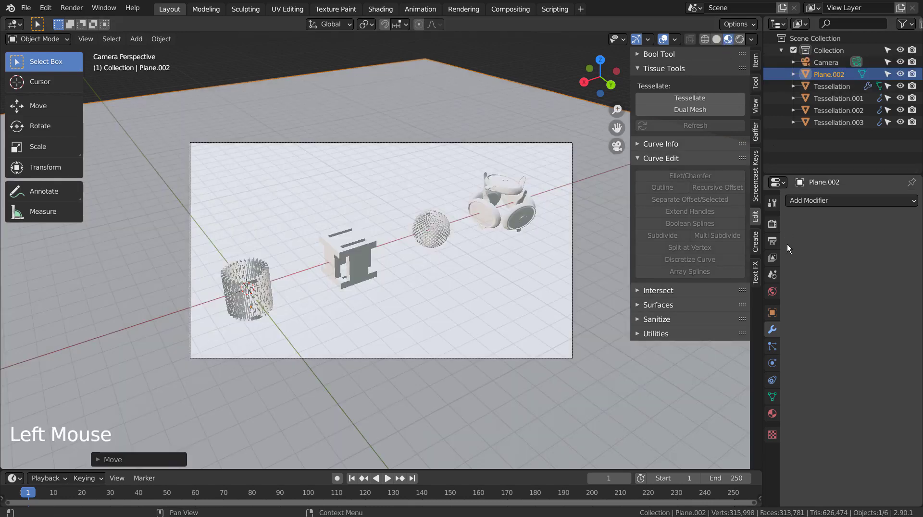
left_click(772, 291)
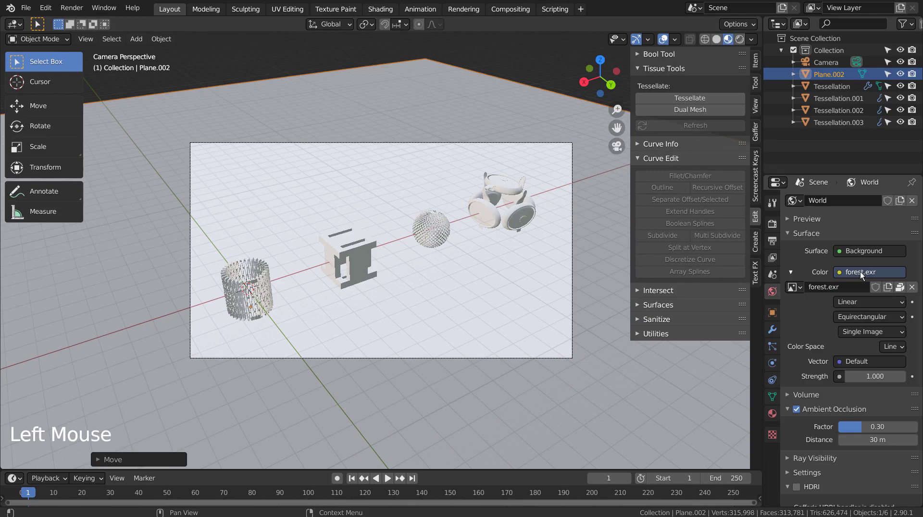
left_click(838, 272)
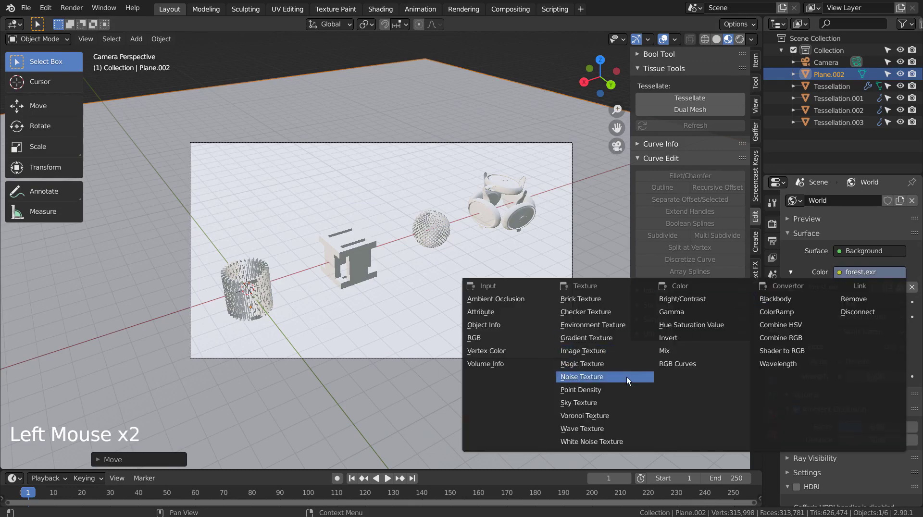
left_click(627, 400)
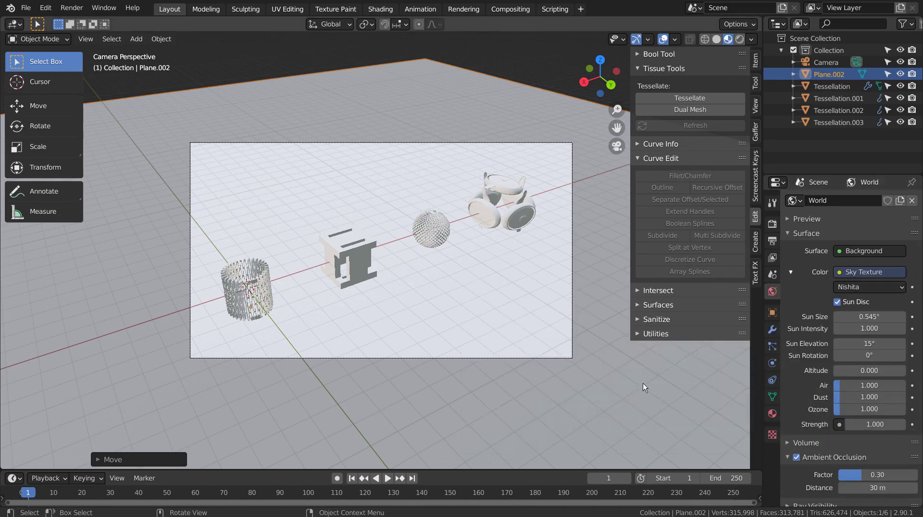
left_click(739, 39)
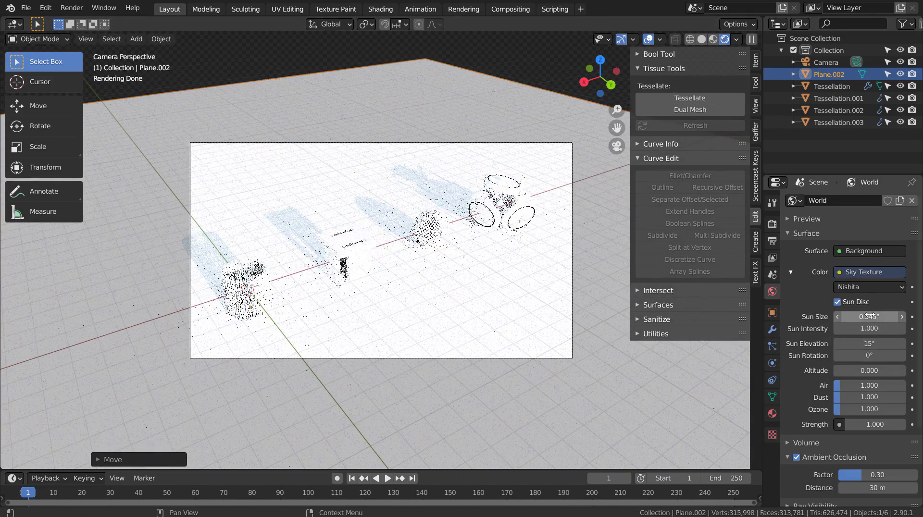
Set the sky's sun intensity to 0.3 and strength to 0.1
left_click(871, 327)
type("0.3")
key("Return")
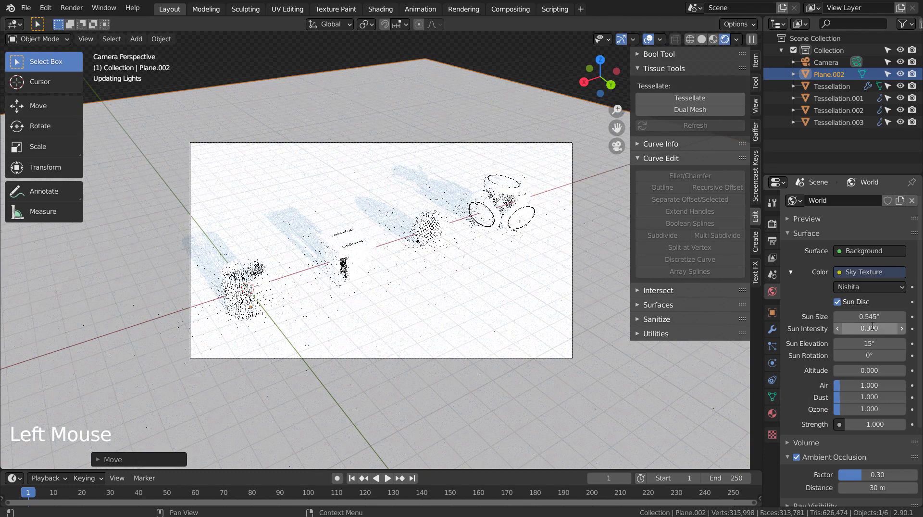
double_click(874, 423)
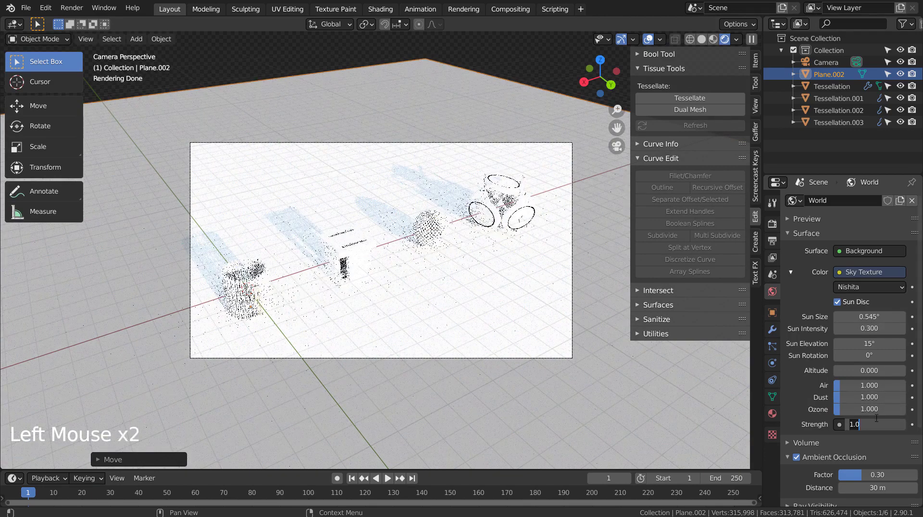
type("1")
key("Return")
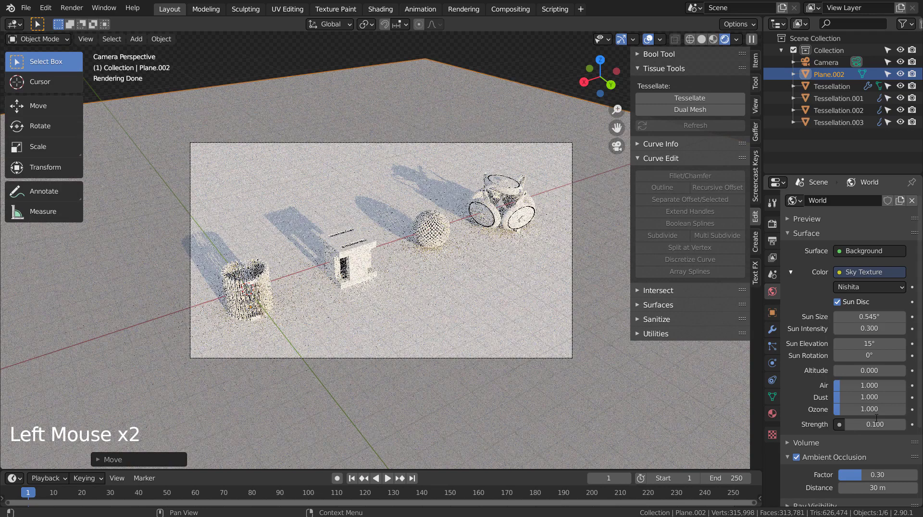
Rotate the sun to 90° then 180° and raise the sun elevation to 45°
left_click(873, 355)
type("90d")
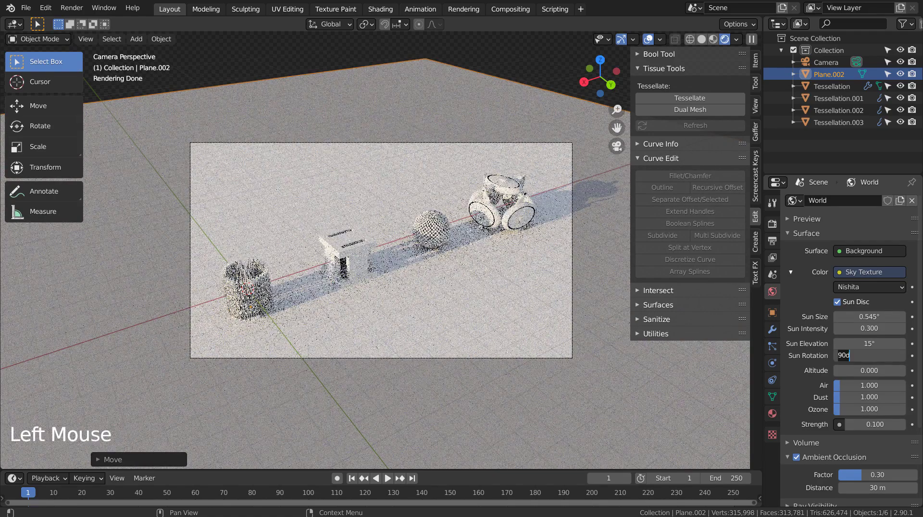
type("180")
key("Return")
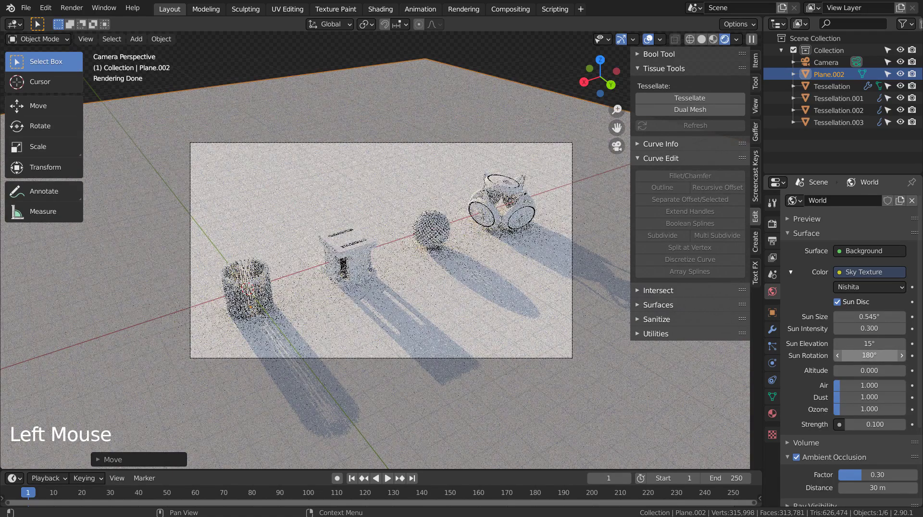
double_click(868, 355)
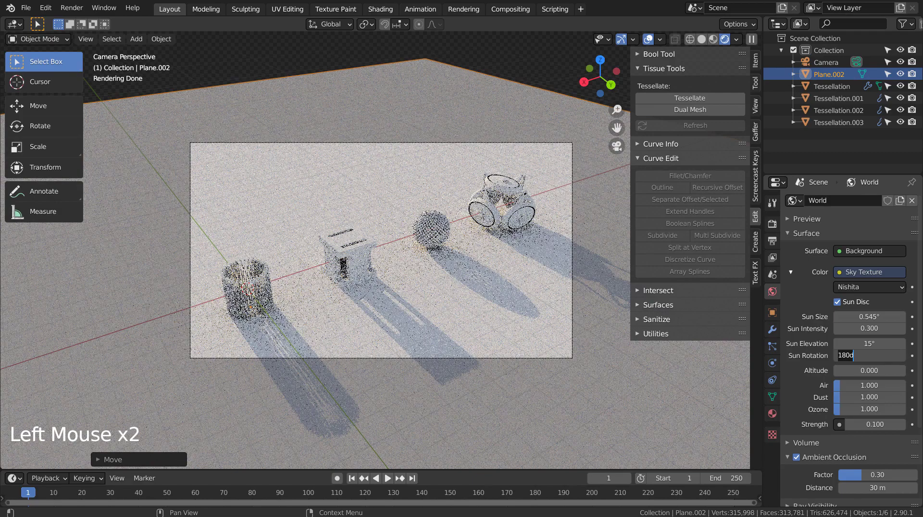
left_click(872, 344)
left_click_drag(872, 345, 879, 344)
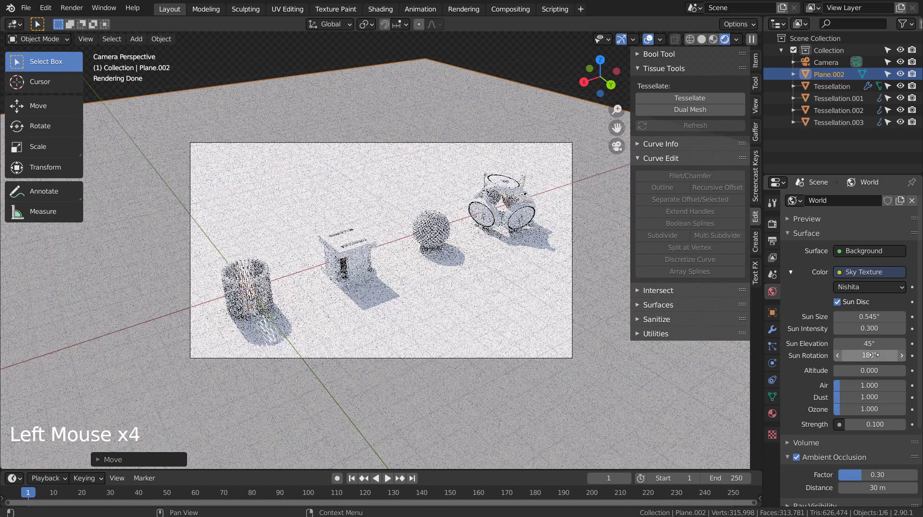
Adjust the sun rotation through 160° and 260°, settling on 340°
left_click(869, 355)
type("1")
key("Return")
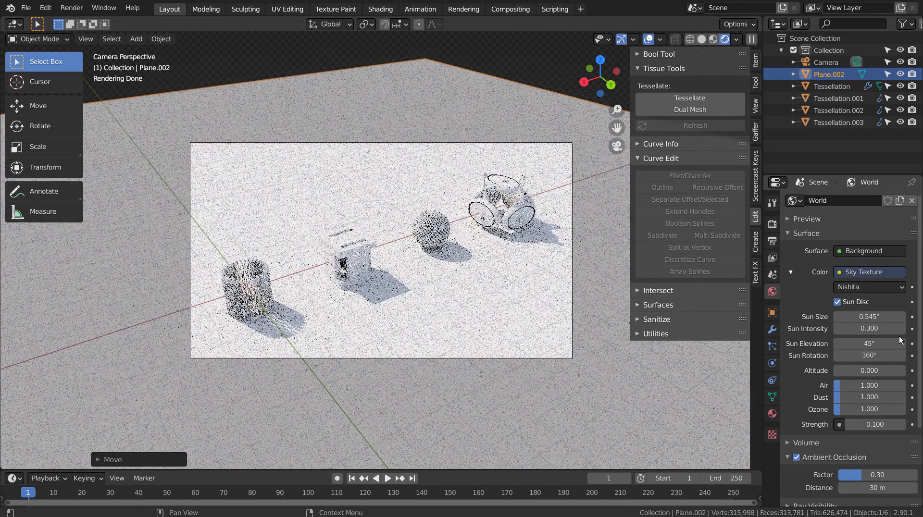
left_click(872, 356)
type("2")
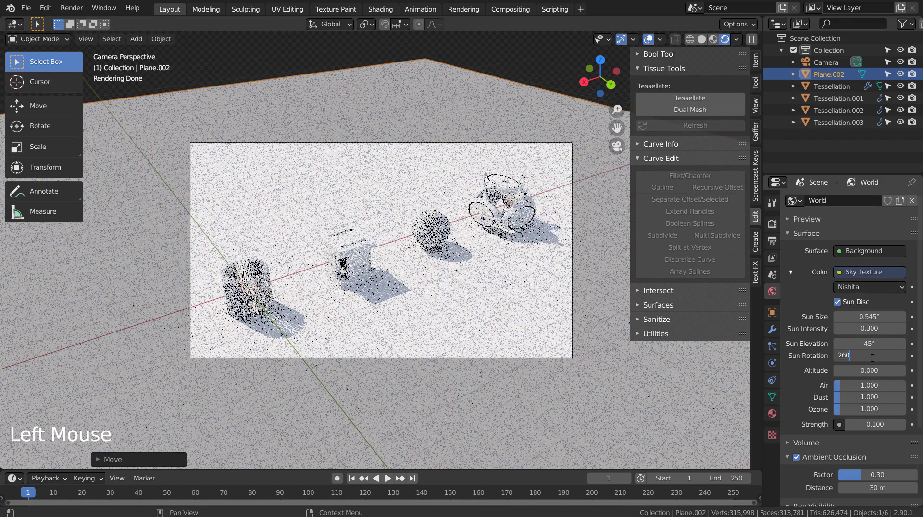
key("Return")
left_click(872, 356)
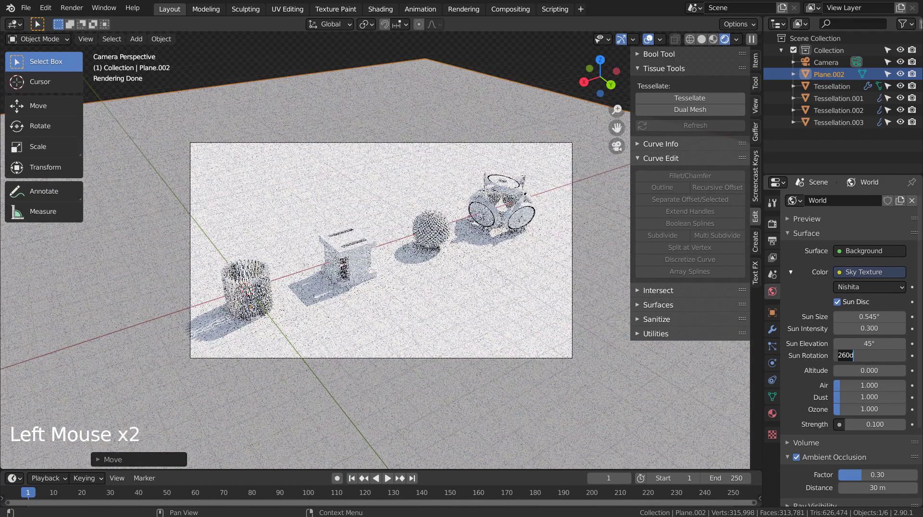
type("340")
key("Return")
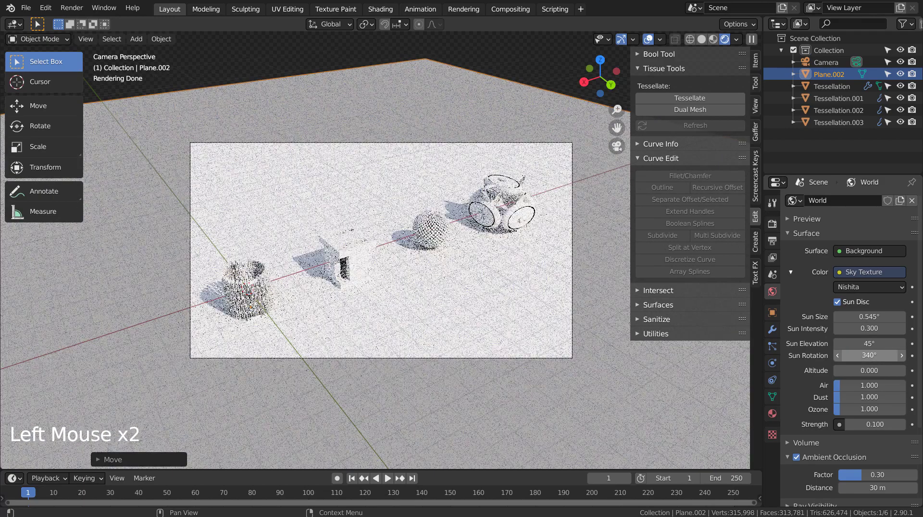
Lower the sun intensity to 0.1 and select the ground plane
scroll(519, 245, "up", 2)
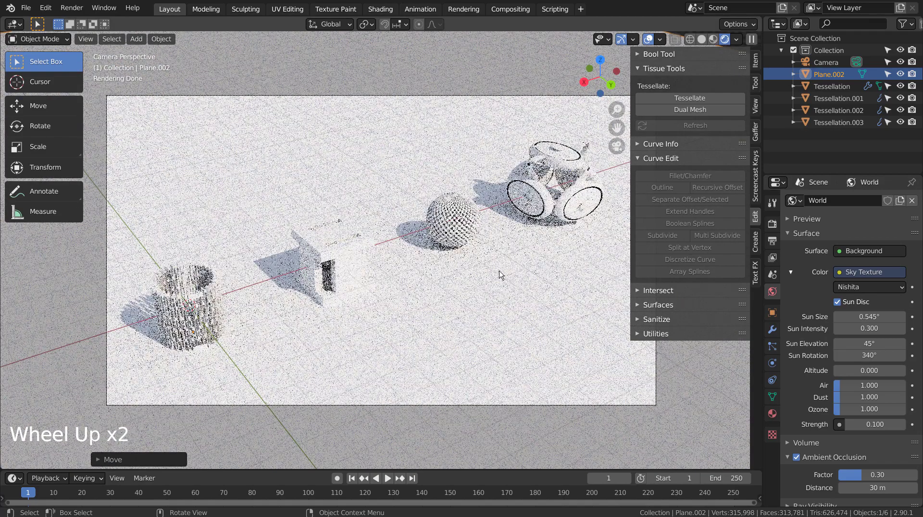
left_click(870, 329)
type("1")
key("Return")
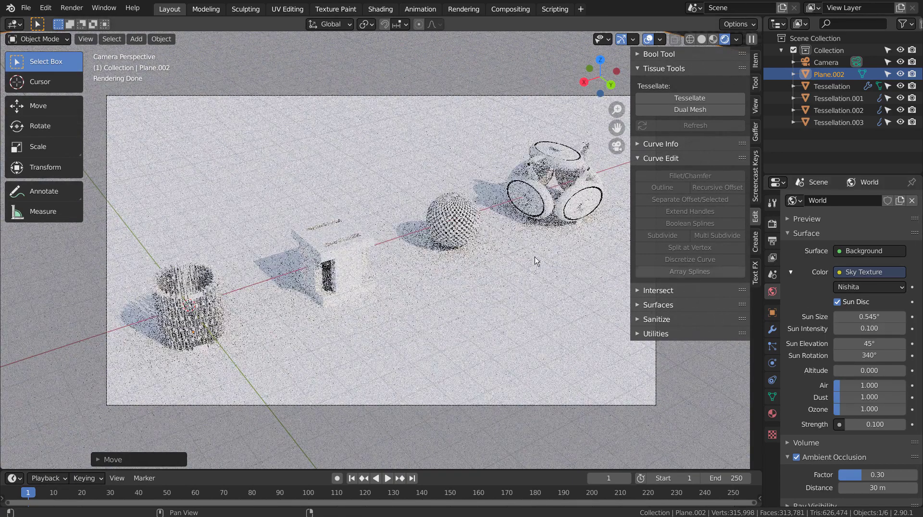
left_click(503, 290)
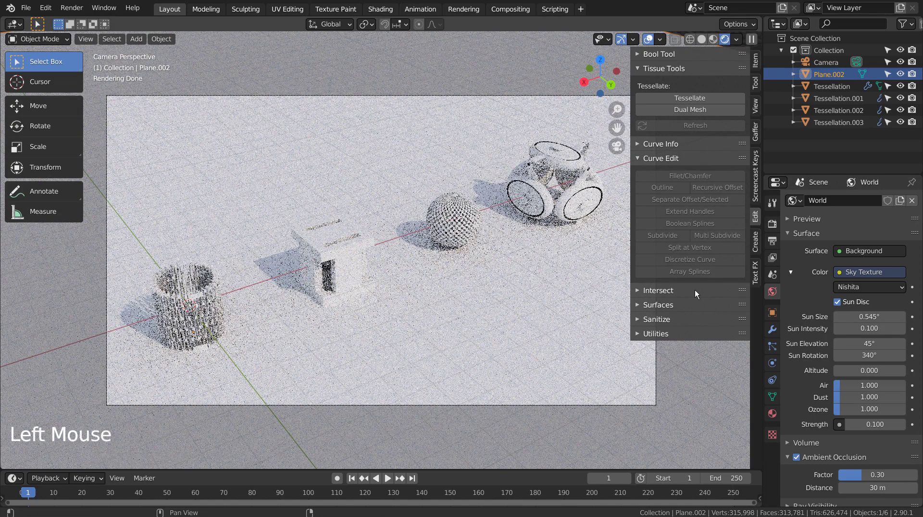
Create a new ground-plane material and set its Principled BSDF base colour to pale pink
left_click(772, 414)
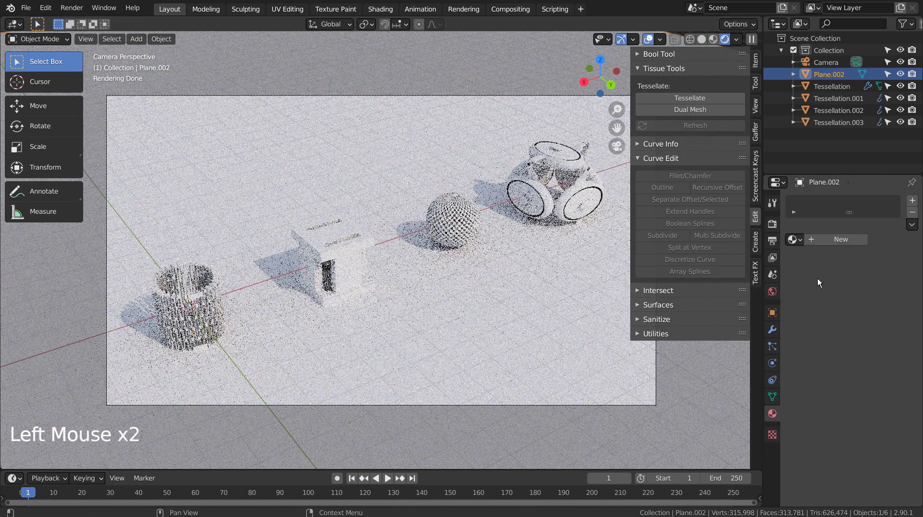
left_click(838, 239)
left_click(875, 339)
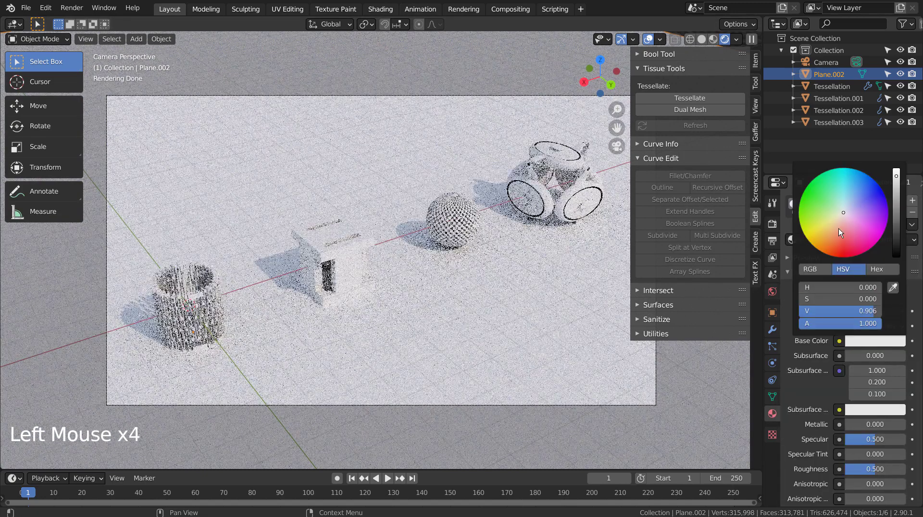
left_click(849, 208)
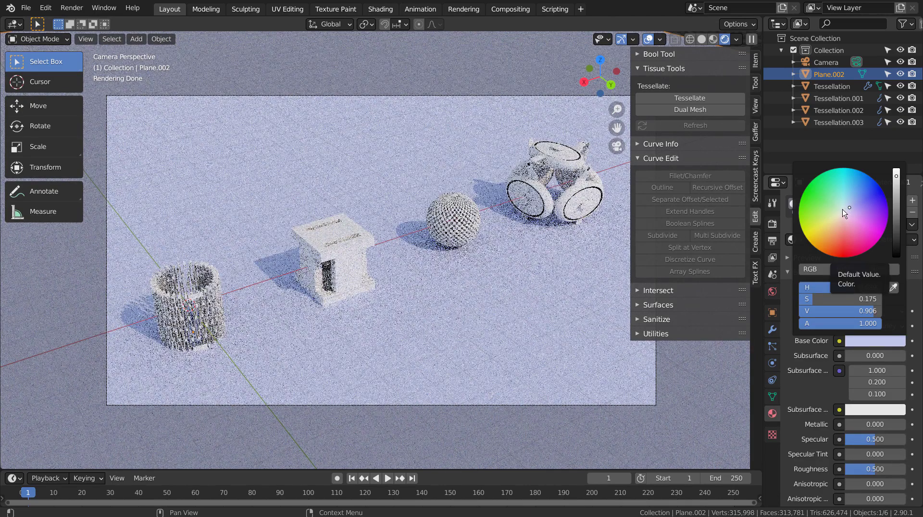
left_click(842, 209)
left_click(846, 216)
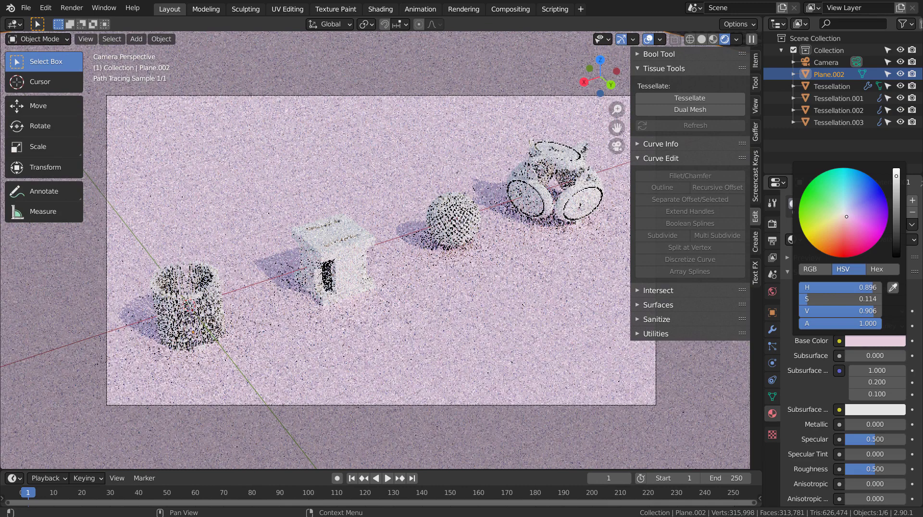
left_click(532, 263)
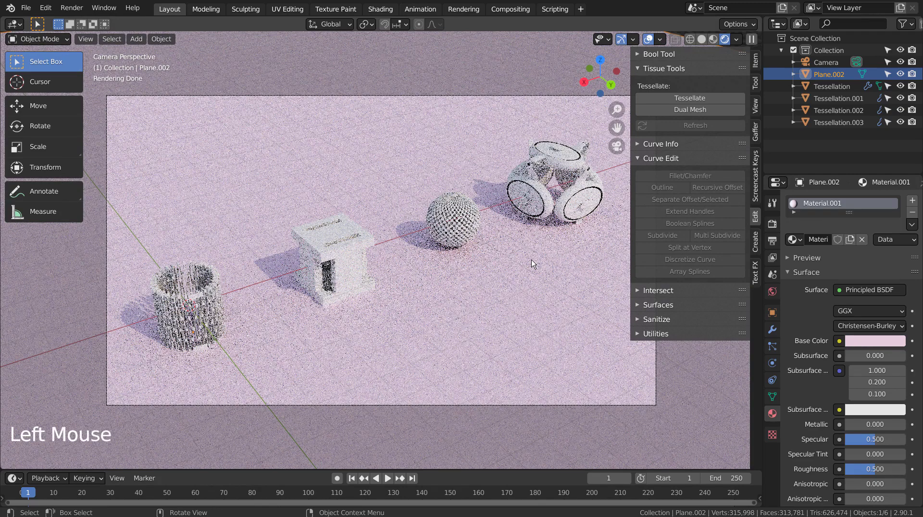
Return to Solid shading and enable Use Nodes in the Compositing workspace
left_click(701, 39)
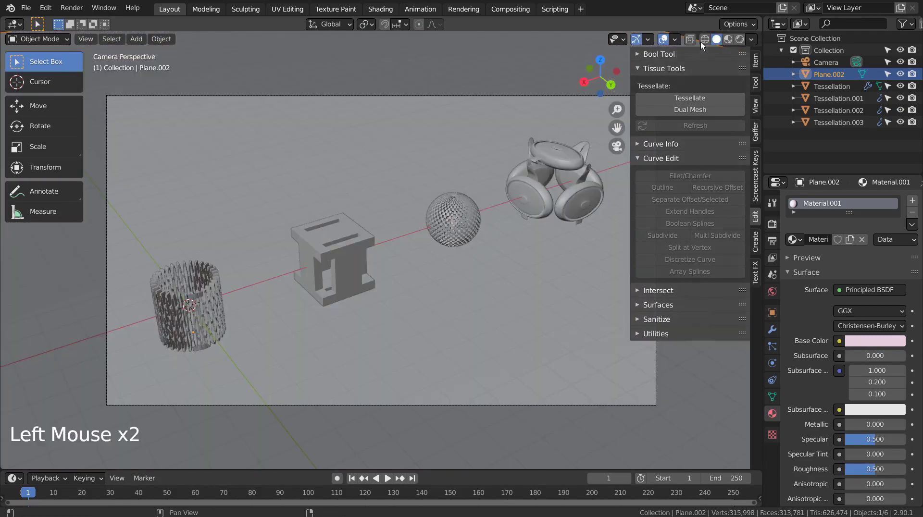
left_click(511, 9)
left_click(143, 26)
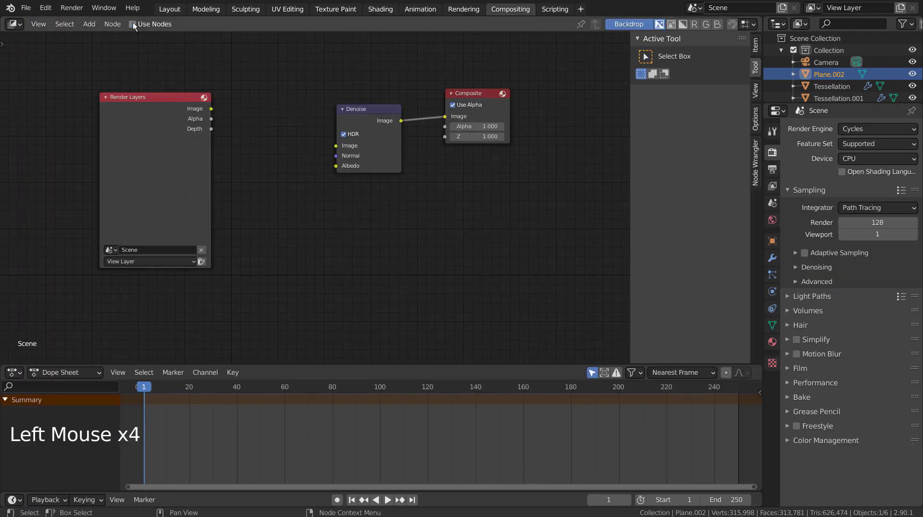
left_click(169, 8)
Set the render samples to 32 and save the file as blueprint.blend
left_click(772, 223)
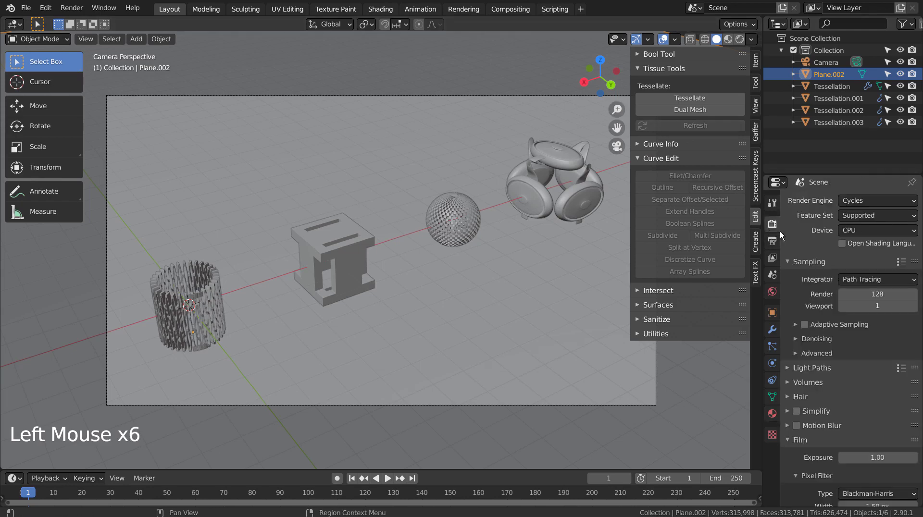
left_click(877, 294)
type("32")
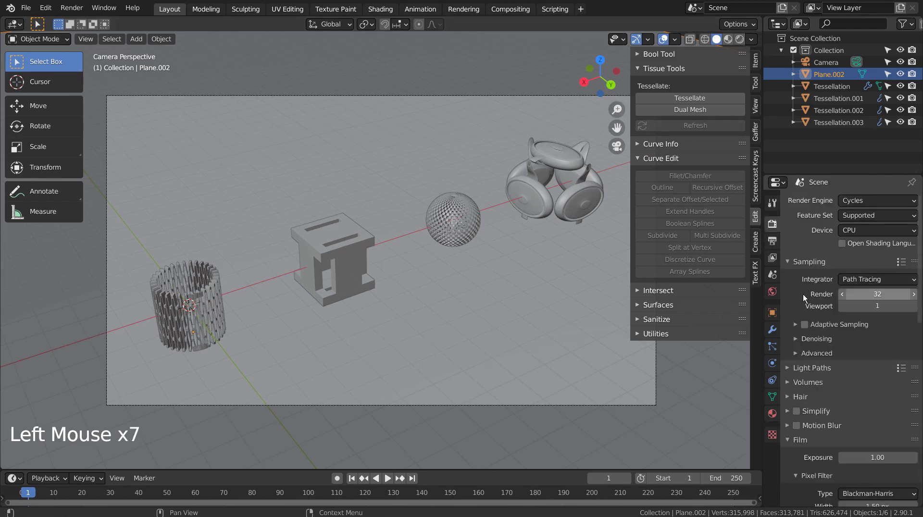
left_click(532, 302)
key("ctrl+s")
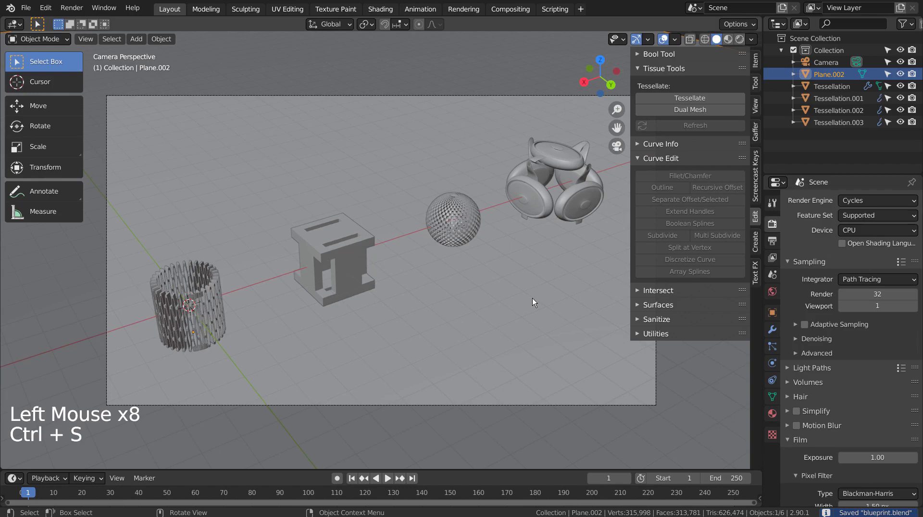